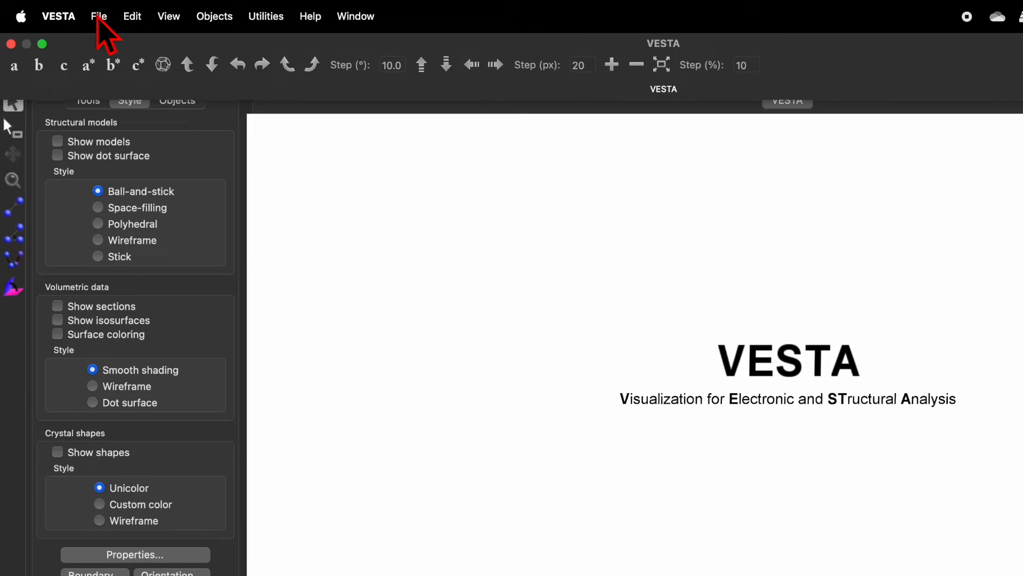
- Open the WSe2.cif structure file from the Downloads folder
left_click(116, 89)
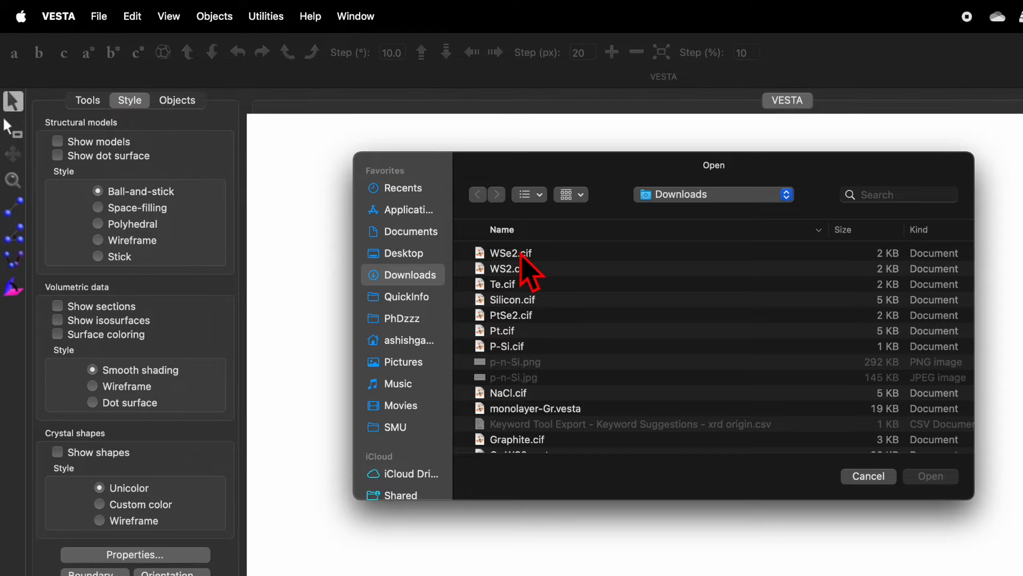
left_click(521, 255)
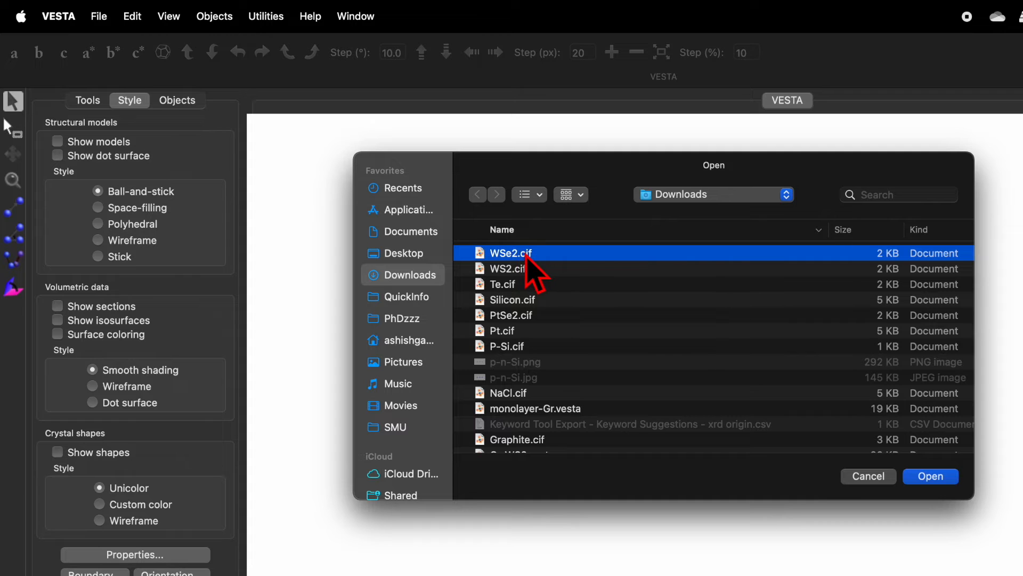
left_click(523, 315)
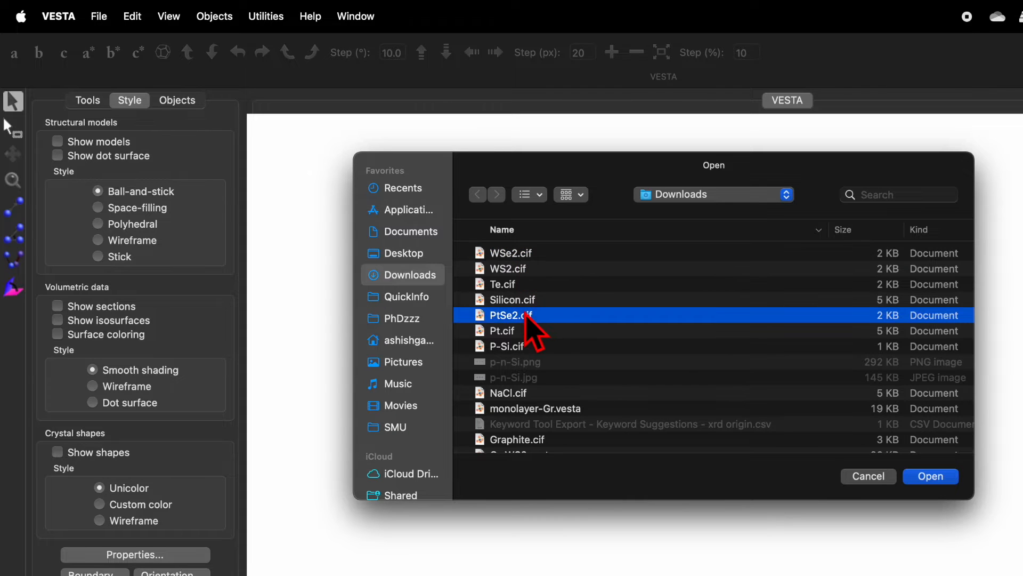
left_click(520, 254)
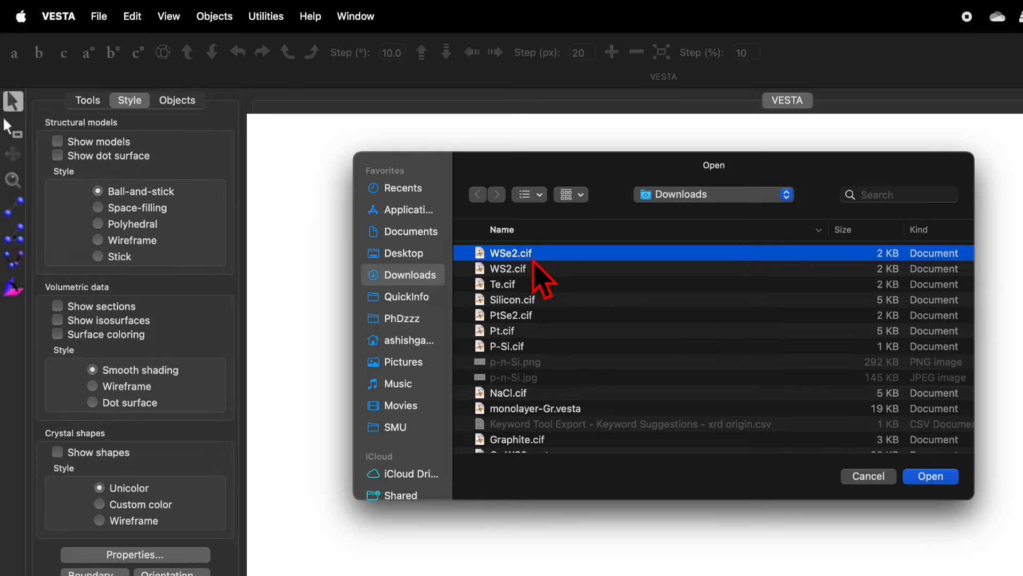
left_click(932, 477)
left_click_drag(834, 423, 754, 411)
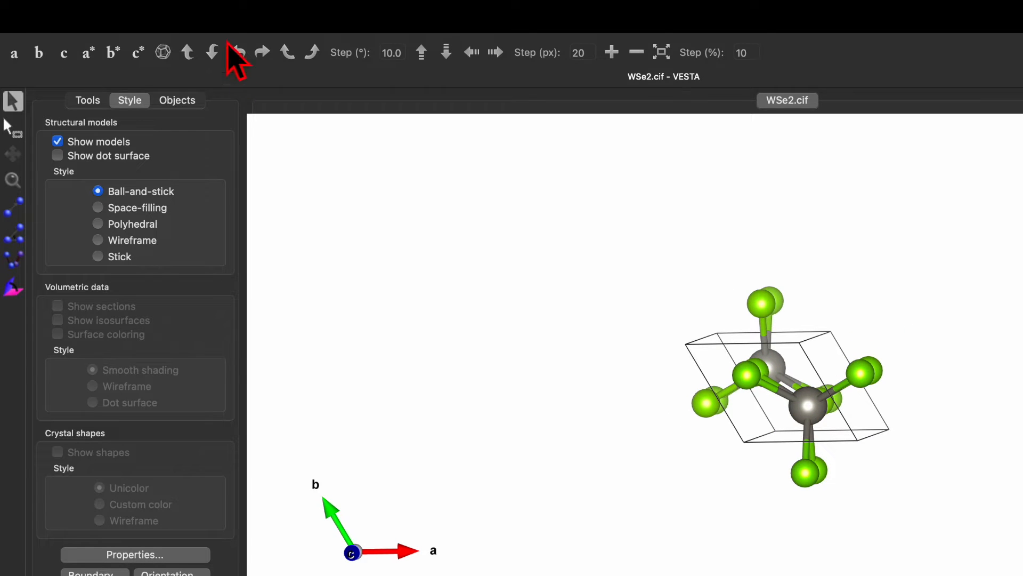
- In the phase data, retitle the existing phase as WSe2
mouse_move(167, 17)
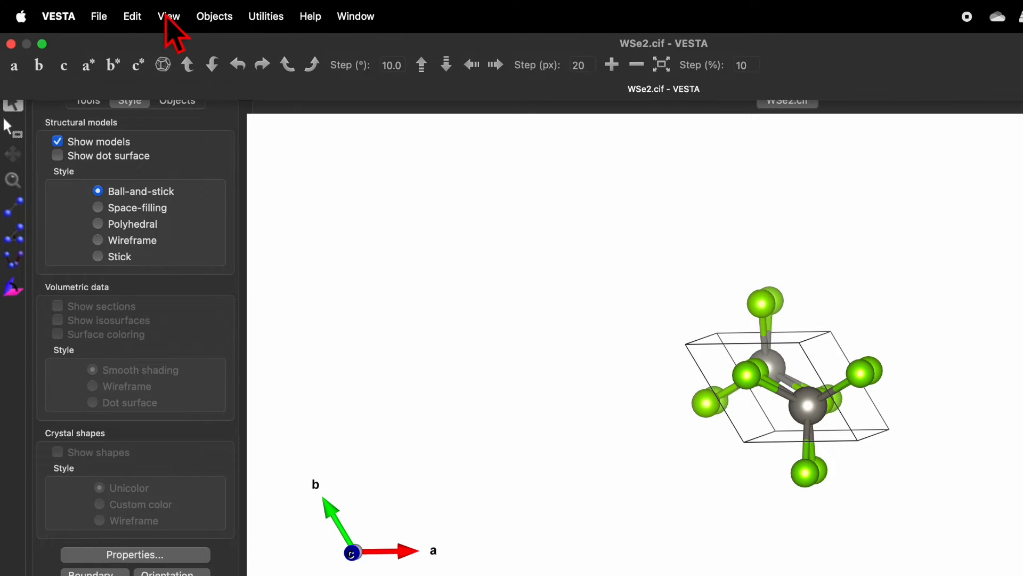
left_click(132, 17)
mouse_move(210, 91)
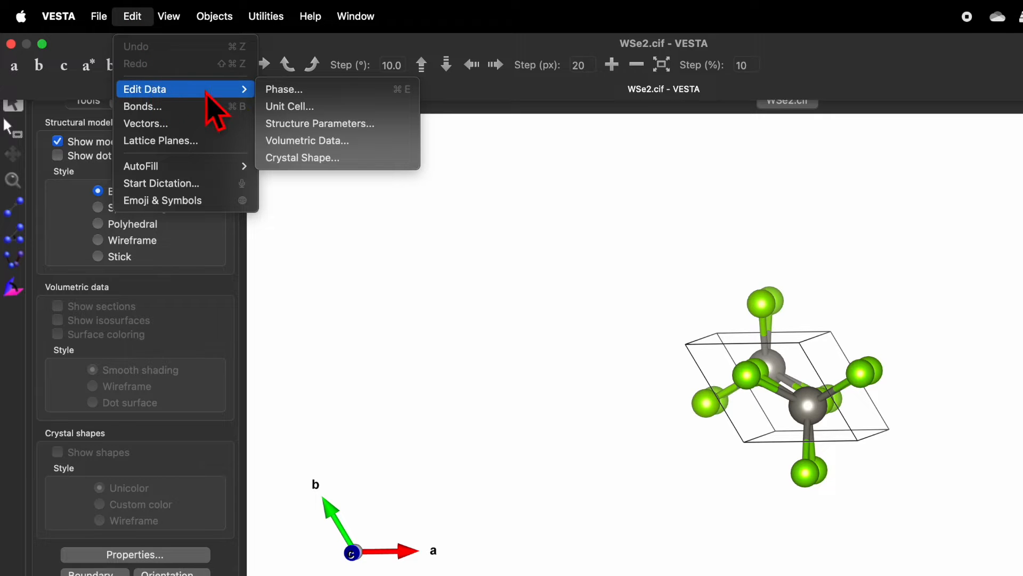
left_click(282, 89)
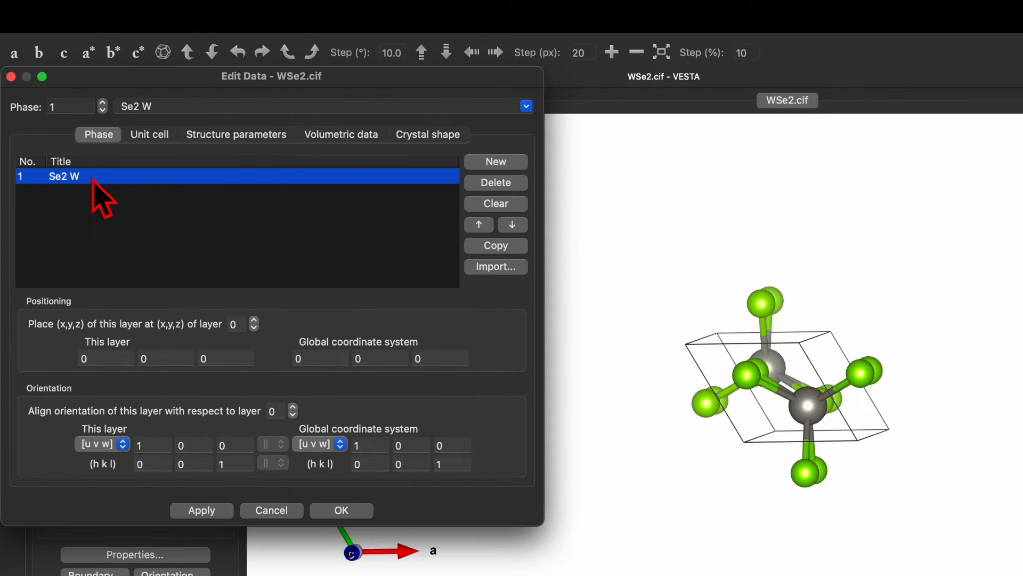
left_click(171, 108)
double_click(124, 181)
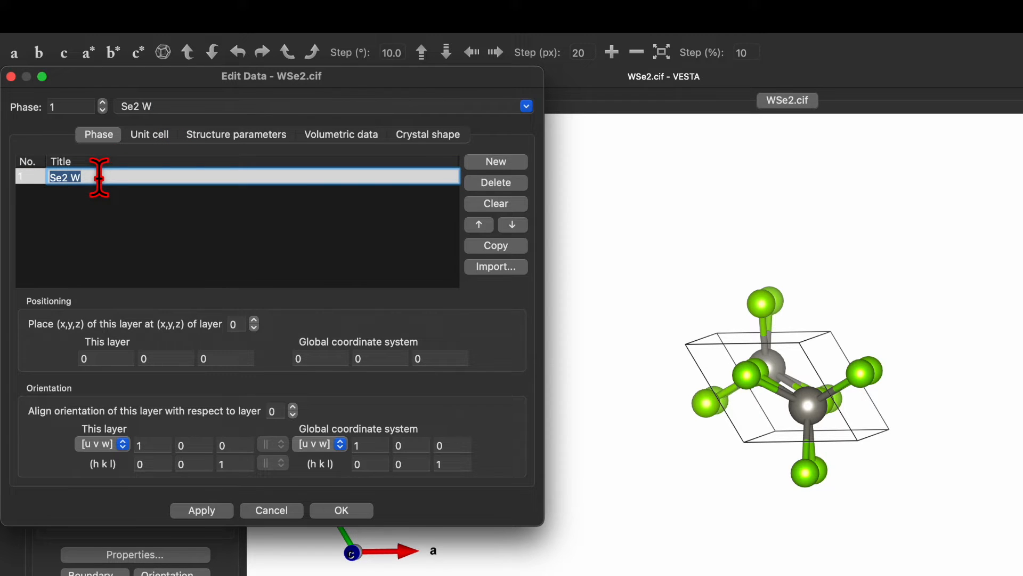
type("W")
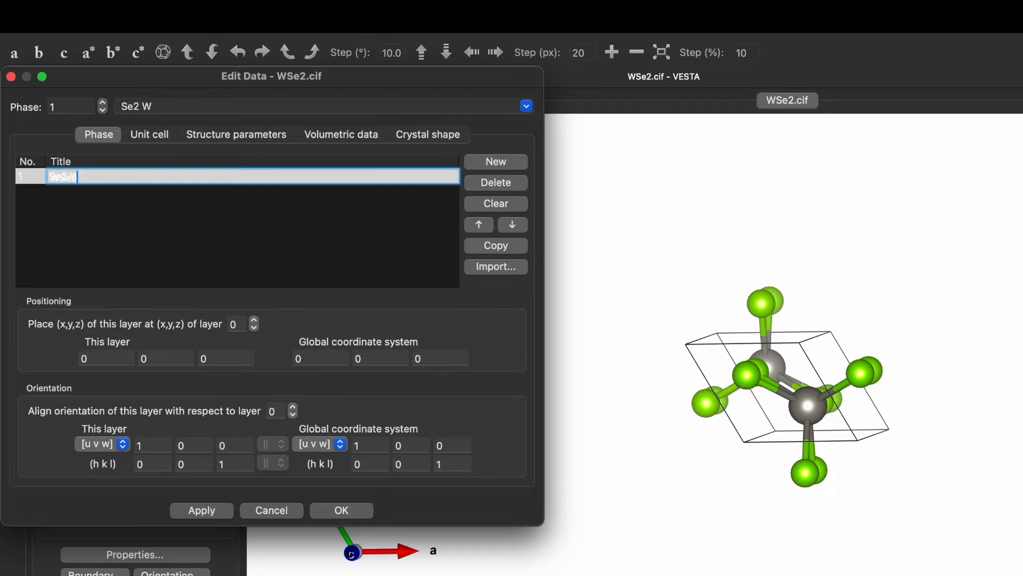
left_click(99, 228)
left_click(103, 174)
left_click(186, 228)
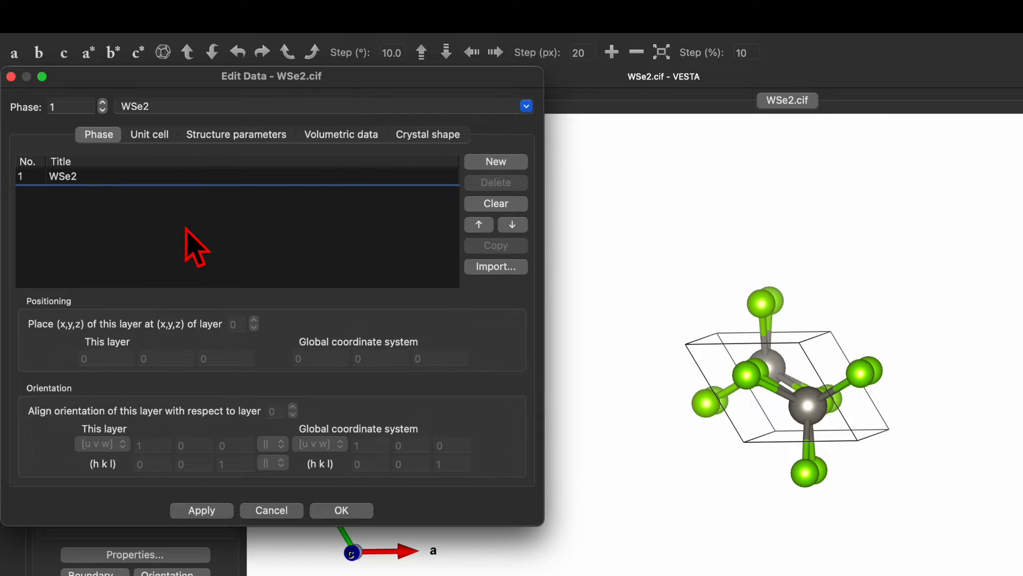
- Import PtSe2.cif from Downloads as a second phase and apply it to the model
left_click(496, 268)
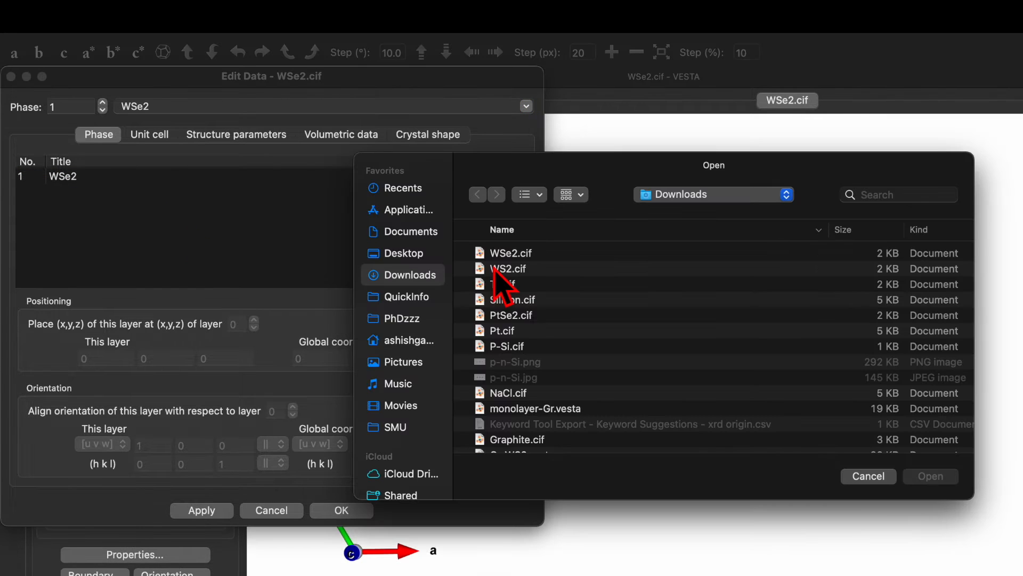
left_click(525, 317)
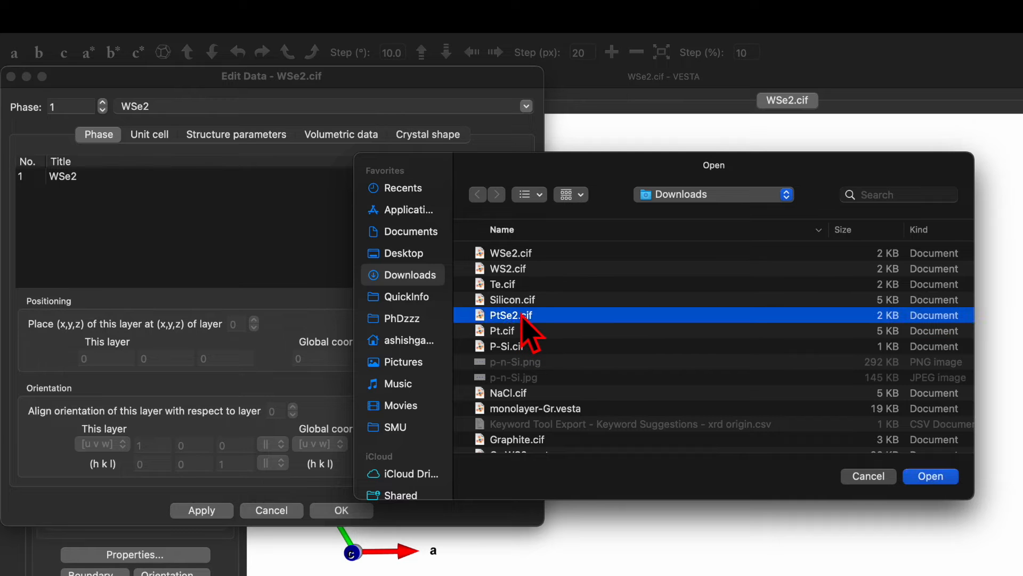
left_click(932, 476)
left_click(72, 177)
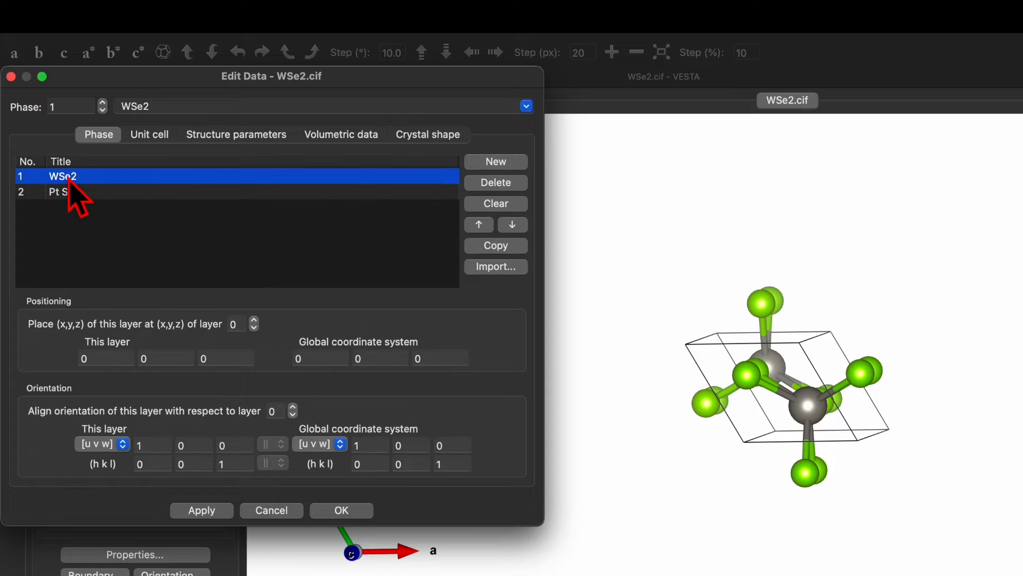
left_click(75, 193)
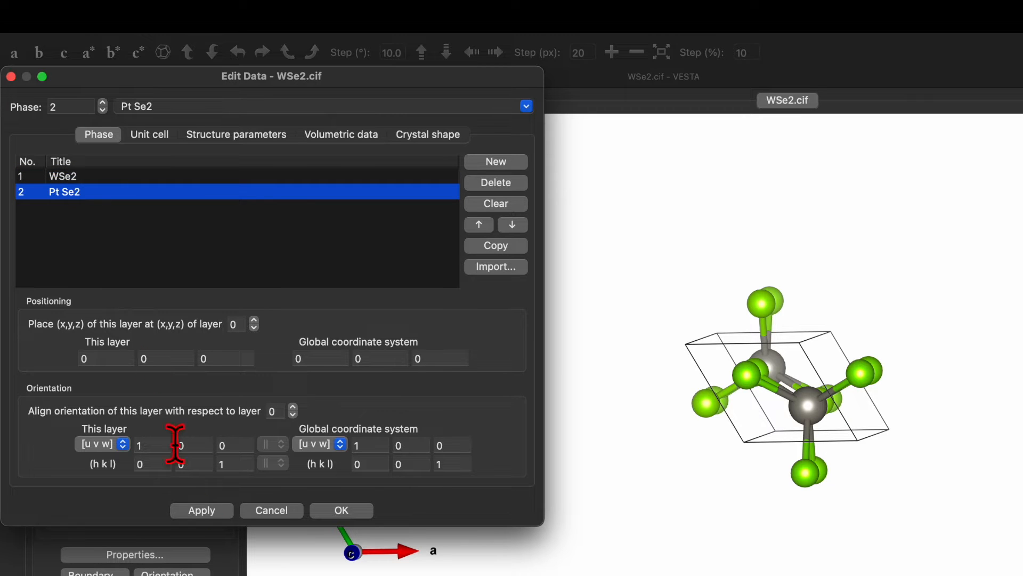
left_click(202, 510)
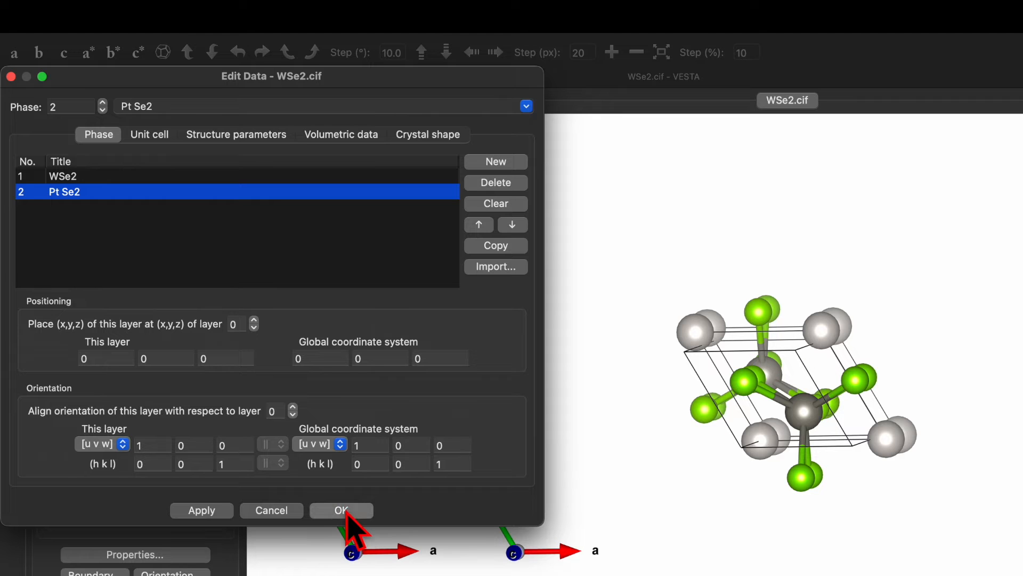
left_click(340, 509)
- Change the colour of the Pt atoms in the Pt Se2 phase to Licorice black
mouse_move(795, 382)
left_mouse_down()
mouse_move(800, 319)
mouse_move(821, 308)
mouse_move(822, 256)
mouse_move(828, 316)
mouse_move(779, 386)
left_mouse_up()
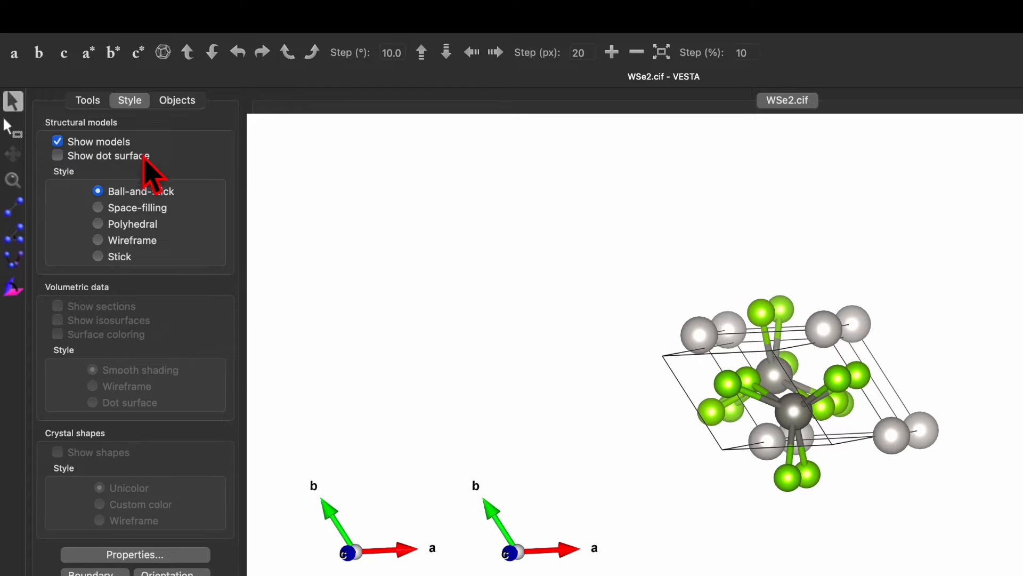
left_click(178, 100)
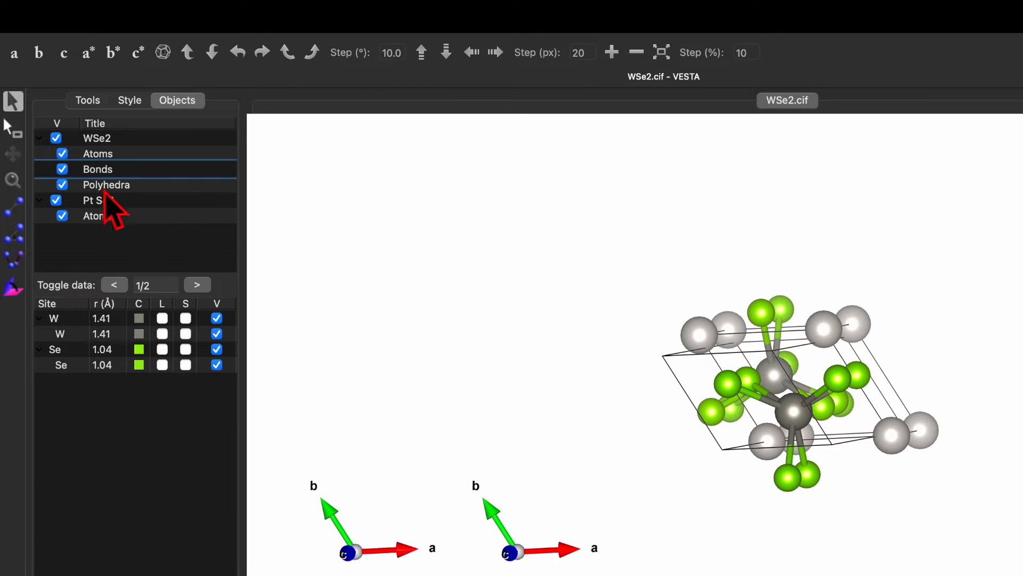
left_click(104, 139)
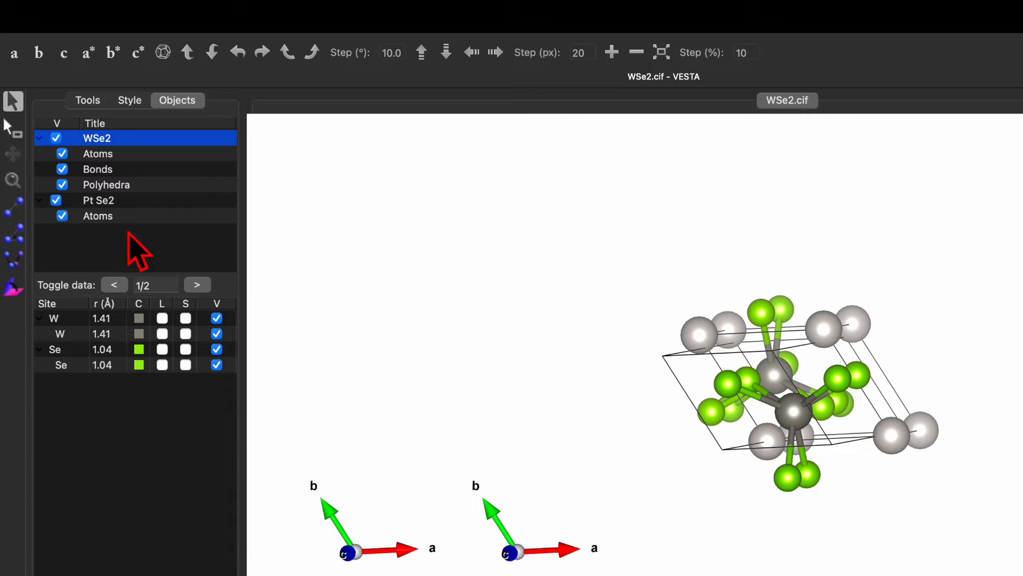
left_click(104, 187)
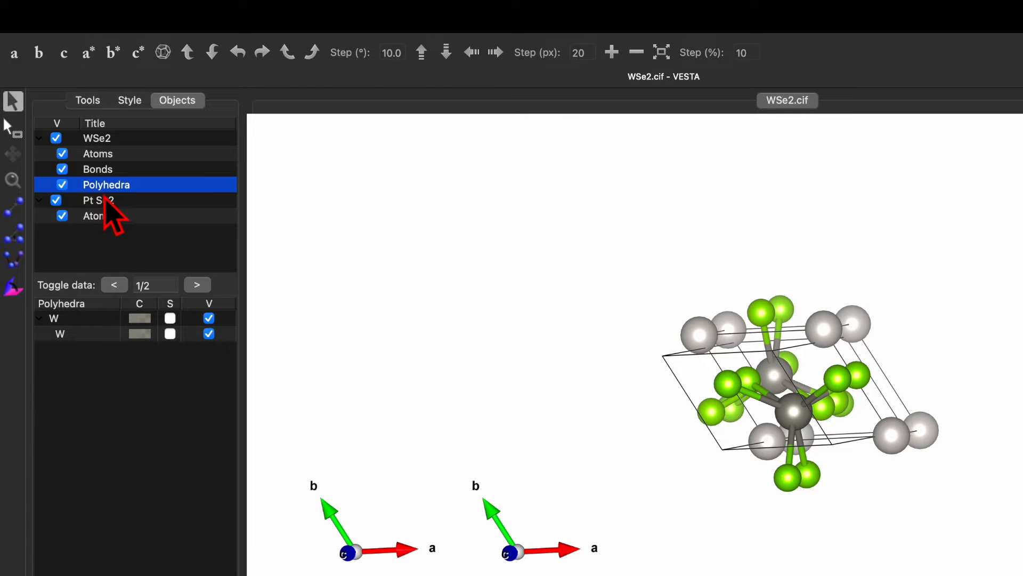
left_click(109, 201)
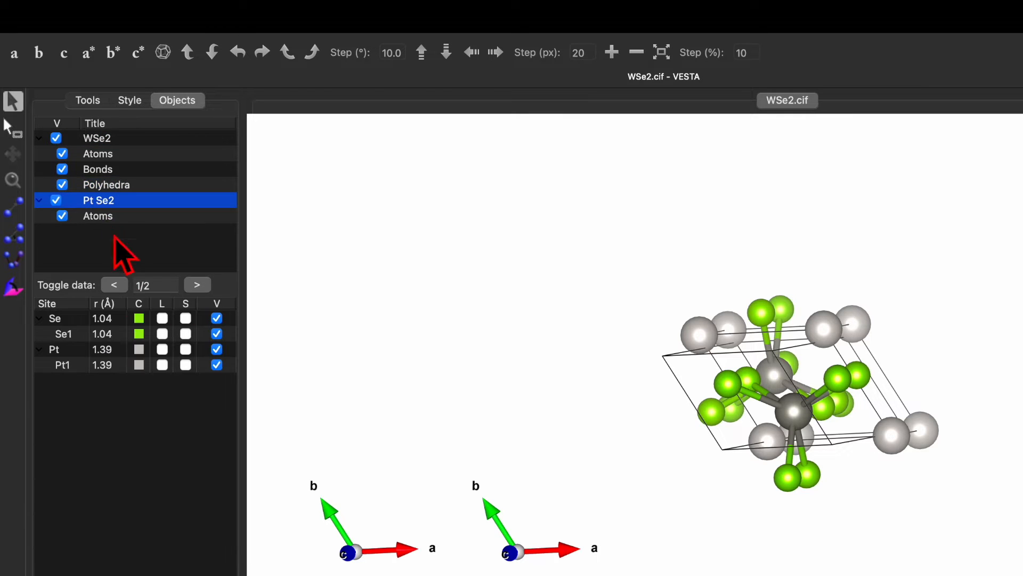
left_click(140, 350)
left_click(585, 251)
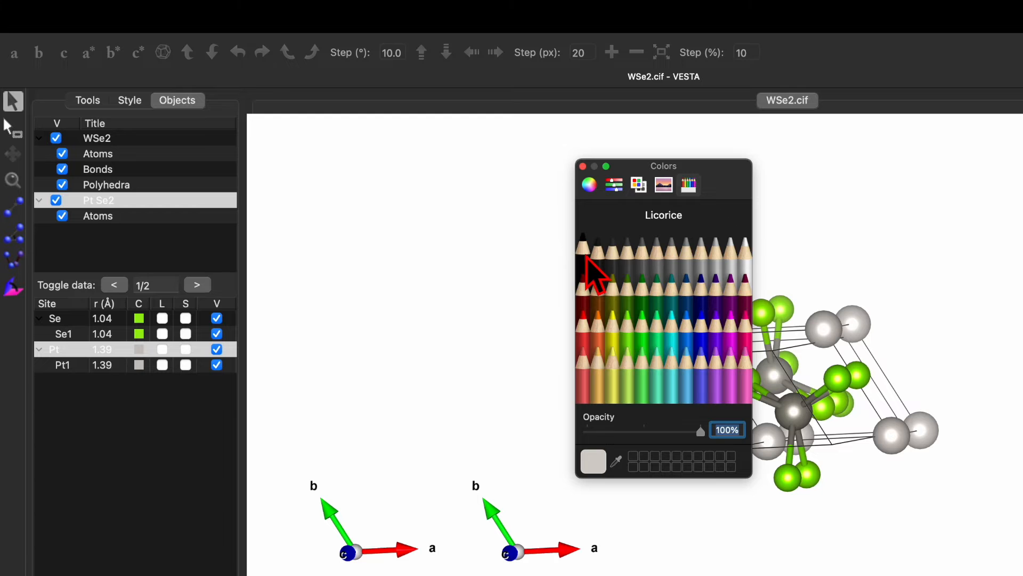
left_click(583, 166)
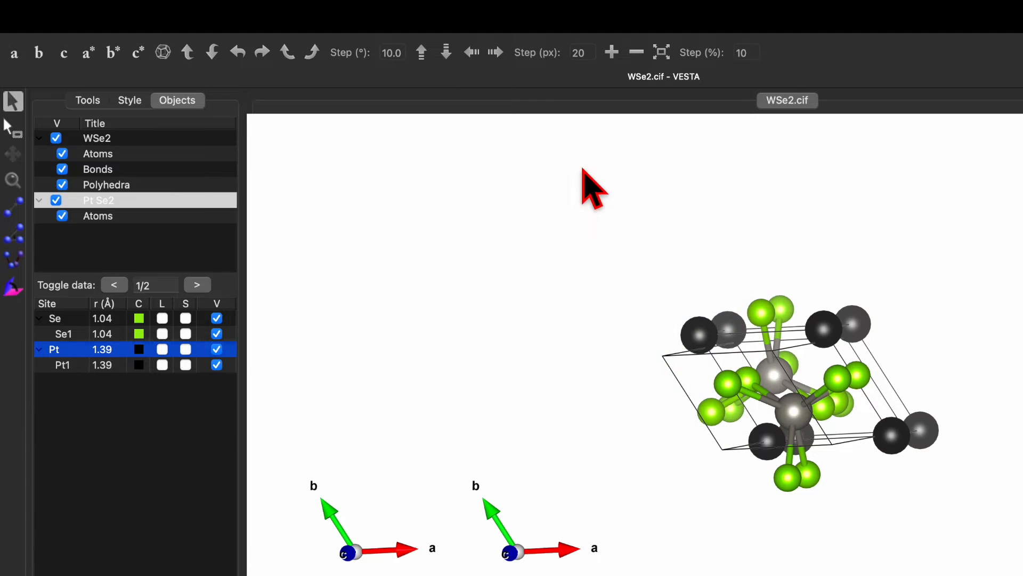
- Orient the combined structure so it is viewed along the a axis
mouse_move(827, 392)
left_mouse_down()
mouse_move(855, 347)
mouse_move(868, 279)
mouse_move(859, 265)
mouse_move(841, 401)
mouse_move(902, 290)
mouse_move(859, 184)
mouse_move(863, 336)
mouse_move(824, 366)
mouse_move(836, 389)
mouse_move(821, 389)
left_mouse_up()
mouse_move(93, 12)
left_click(133, 17)
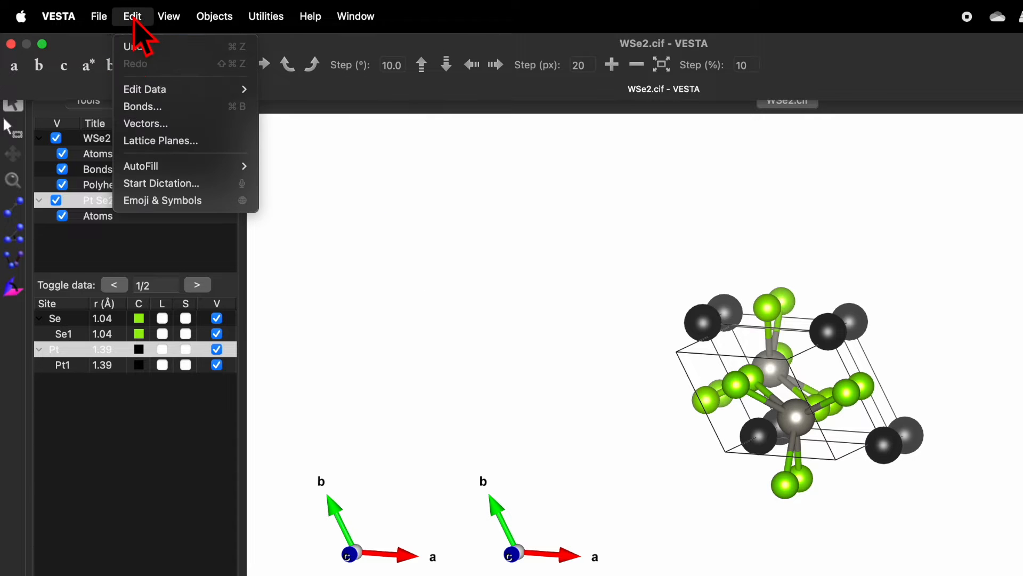
mouse_move(164, 90)
left_click(414, 218)
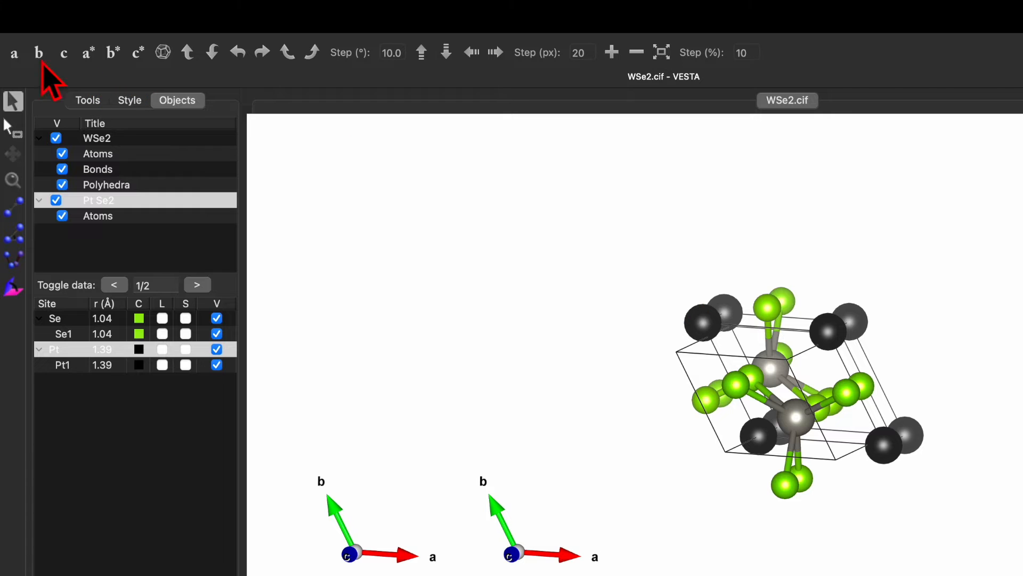
left_click(14, 53)
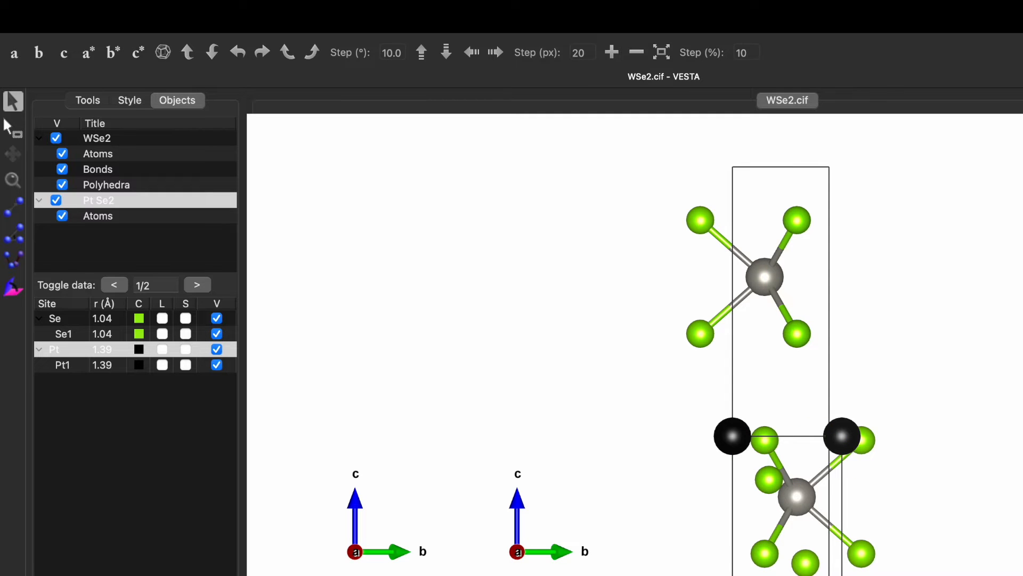
- Set the WSe2 phase's third global positioning coordinate to 6 so it sits above the Pt Se2 phase, and accept the change
mouse_move(109, 11)
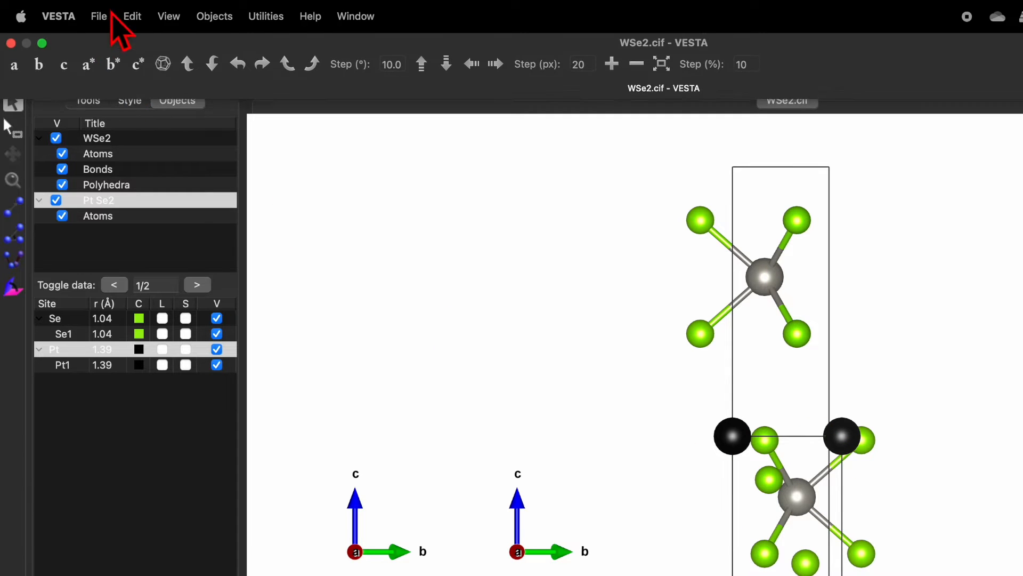
left_click(133, 16)
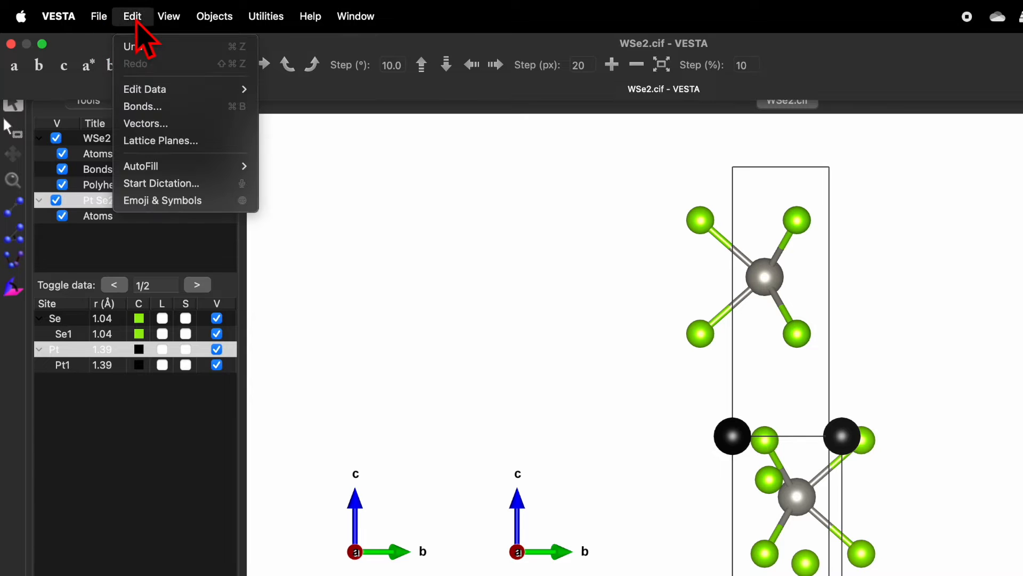
mouse_move(159, 89)
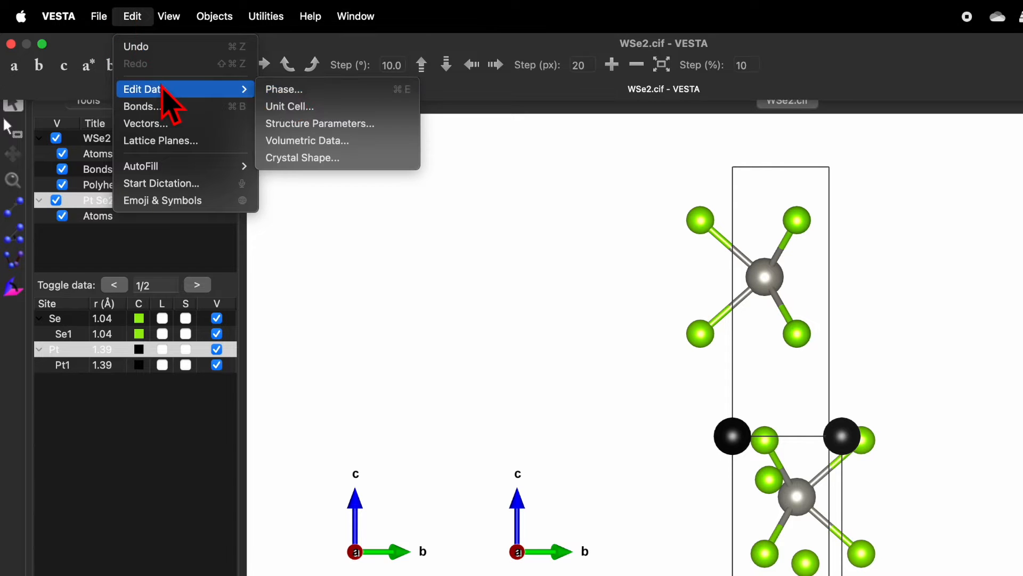
left_click(307, 89)
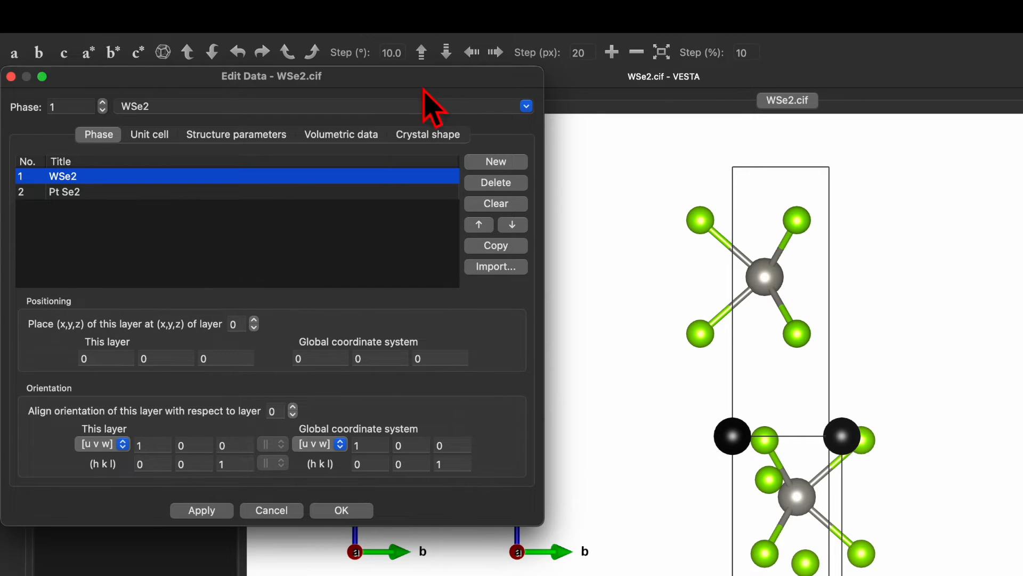
left_click_drag(429, 83, 325, 413)
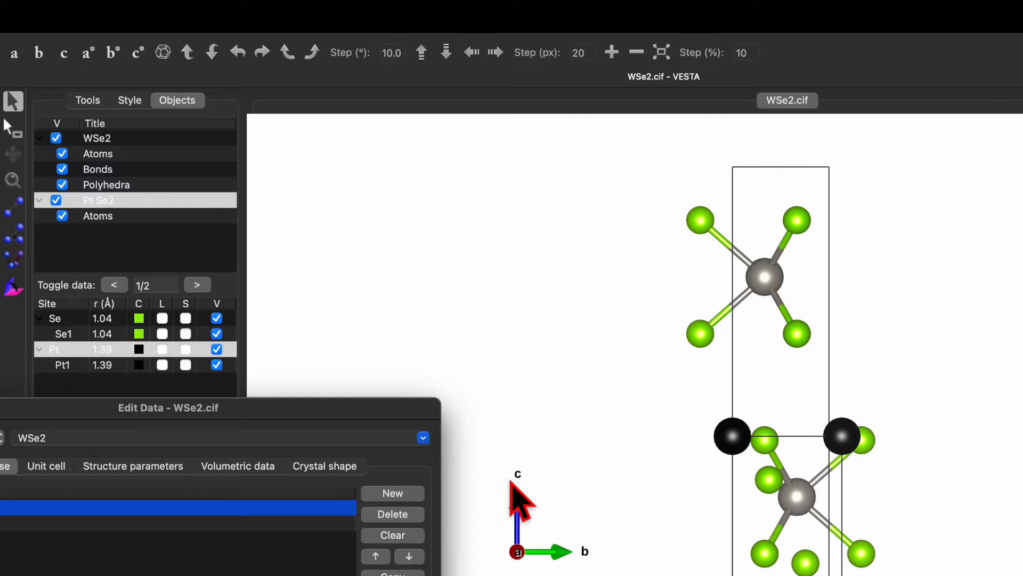
left_click_drag(338, 410, 521, 155)
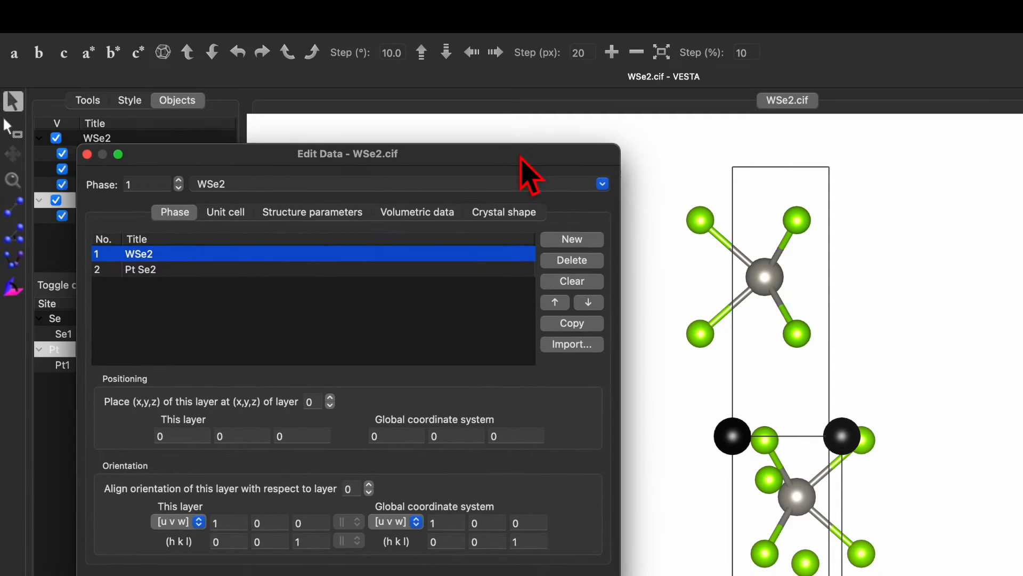
left_click(512, 435)
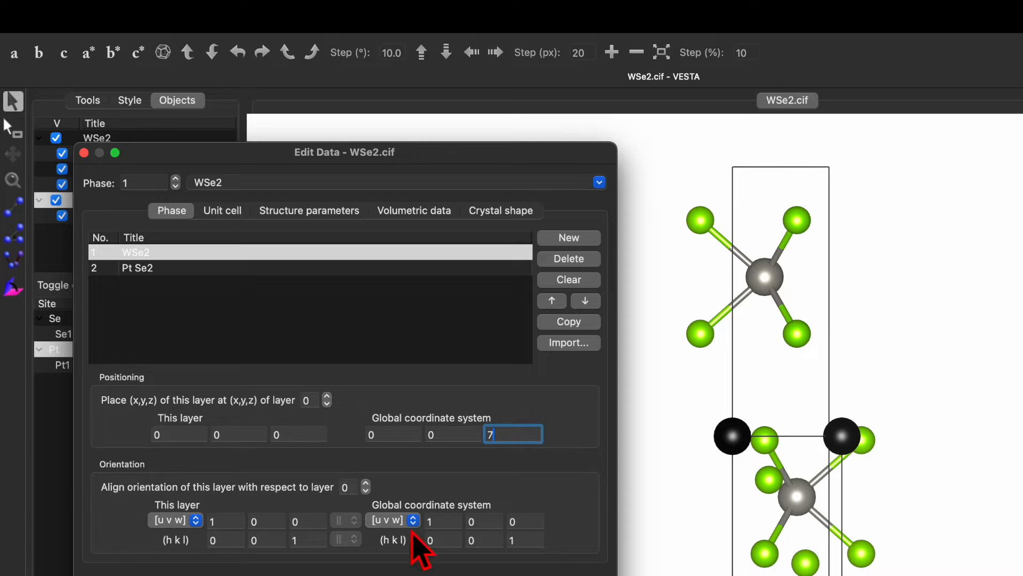
key("Return")
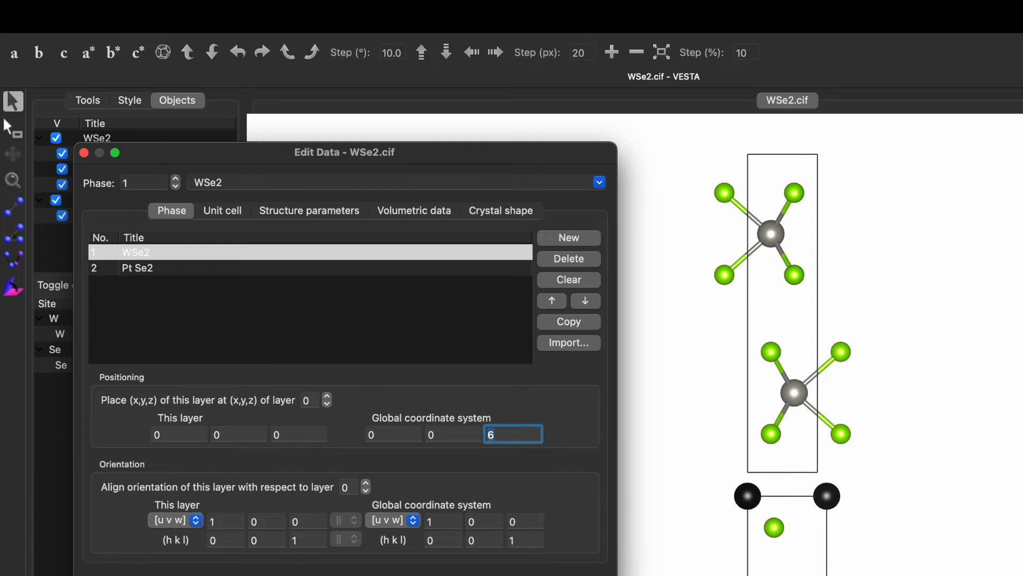
left_click(570, 574)
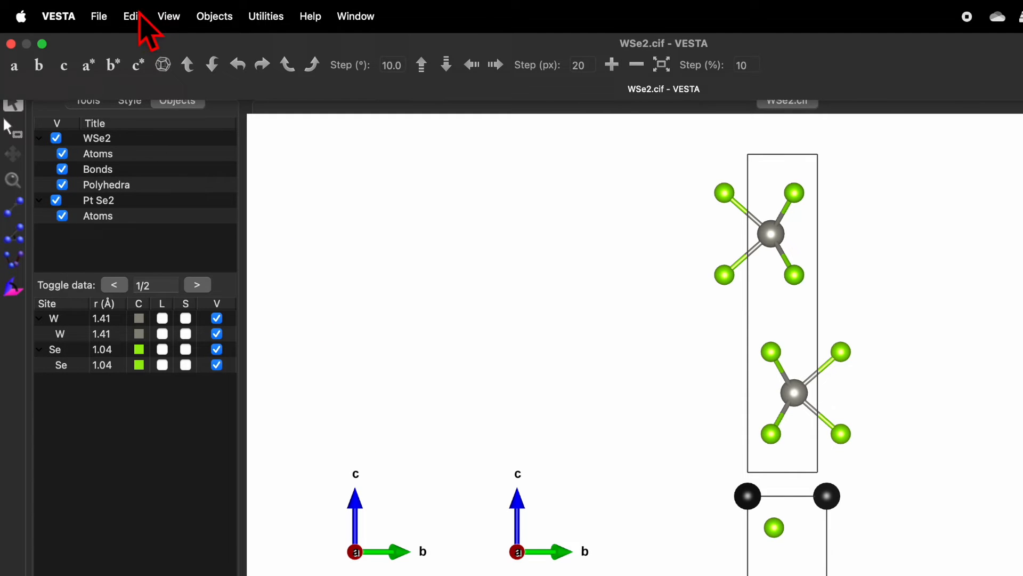
- For the WSe2 phase's W–Se bond, search additional atoms recursively if either A1 or A2 is visible, set maximum length 3, and apply
left_click(133, 19)
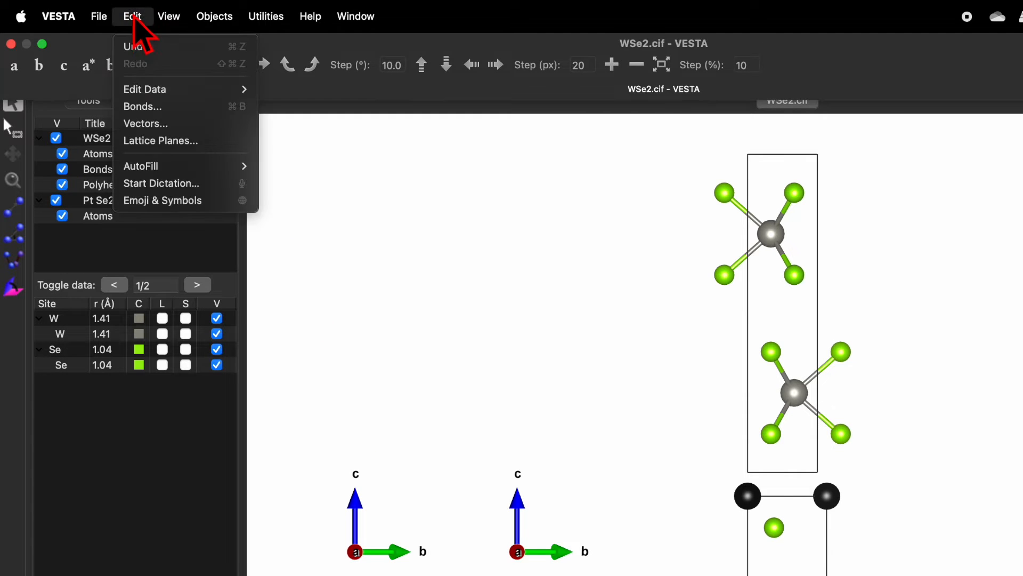
left_click(157, 108)
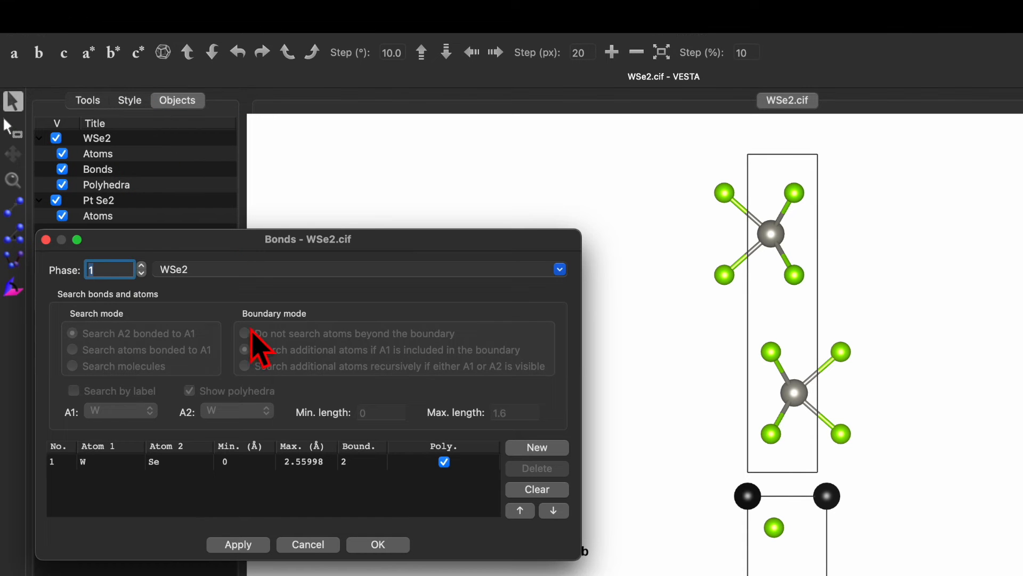
left_click(225, 463)
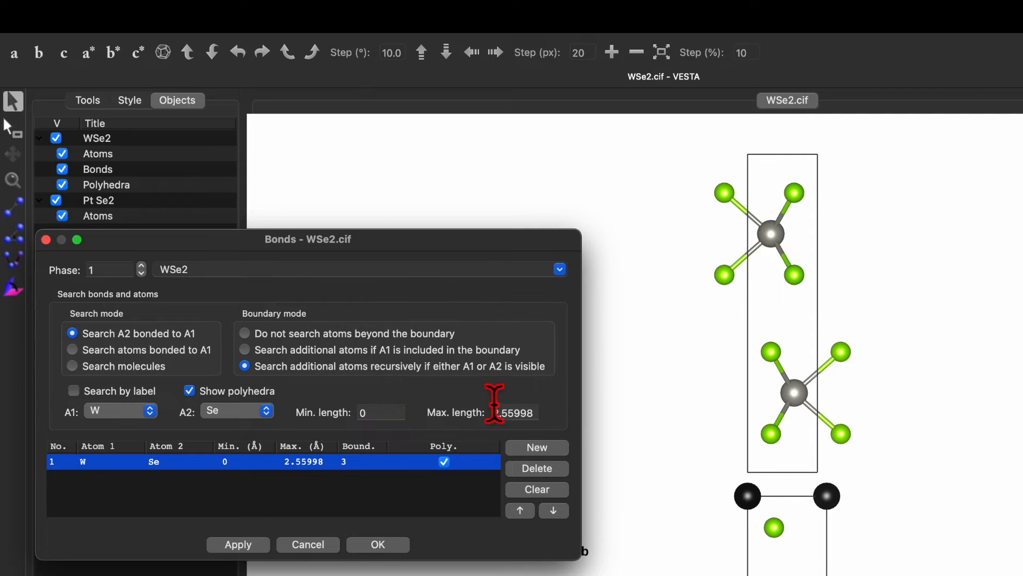
left_click(512, 413)
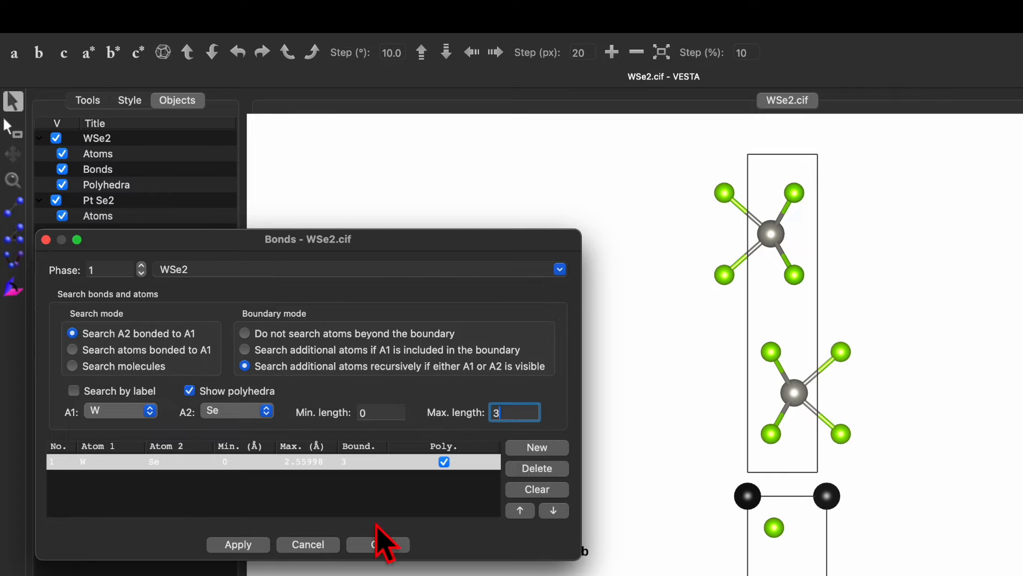
left_click(238, 544)
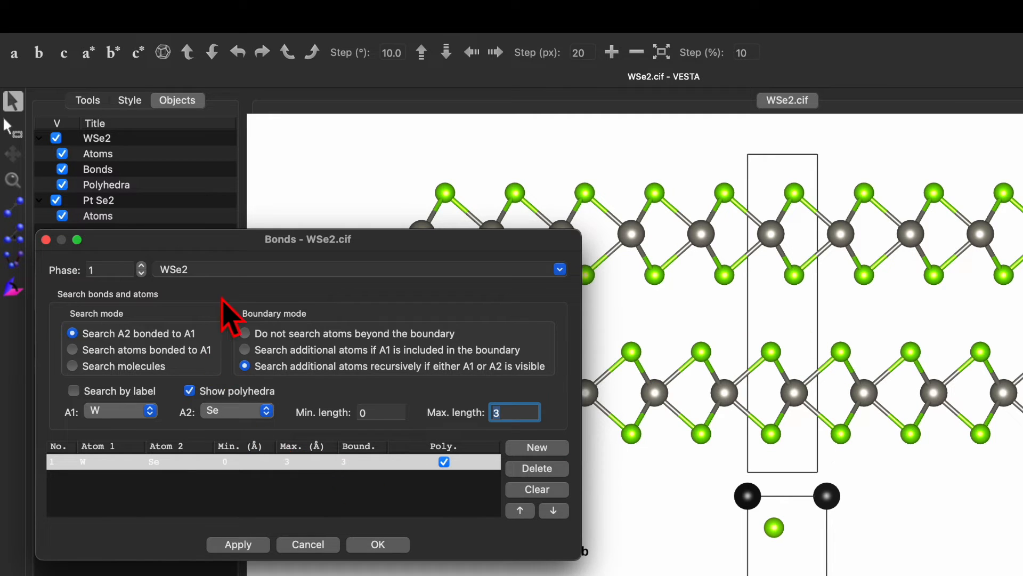
- Add a Pt–Se bond with maximum length 3 to the Pt Se2 phase, apply it, and accept the bond settings
left_click(140, 269)
left_click(141, 266)
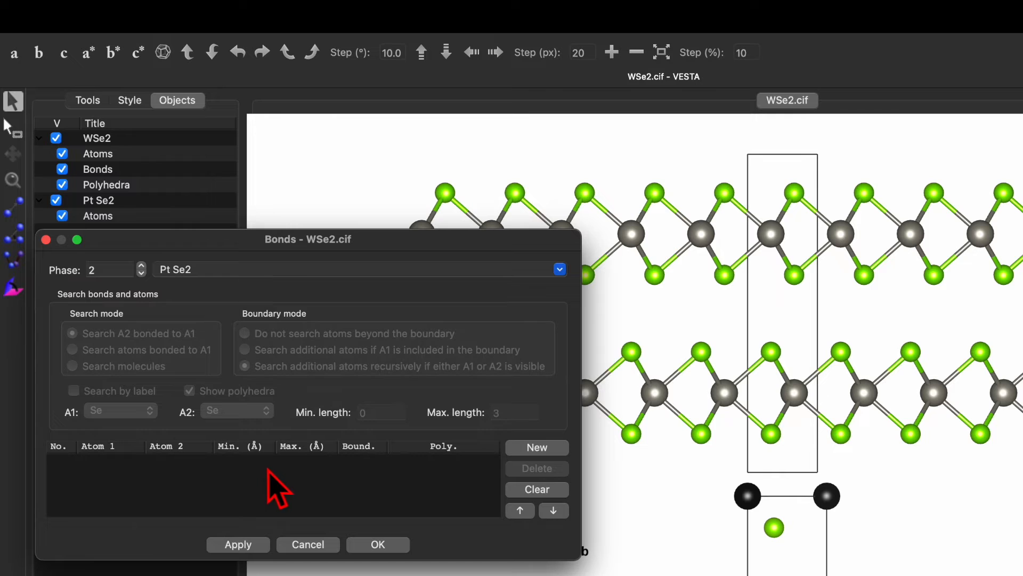
left_click(537, 448)
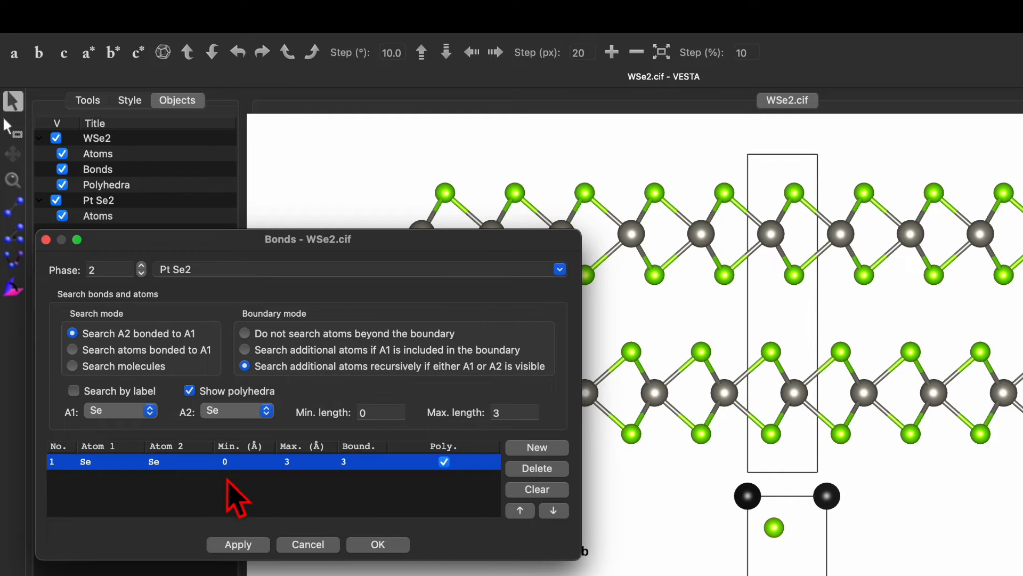
left_click(119, 411)
left_click(112, 427)
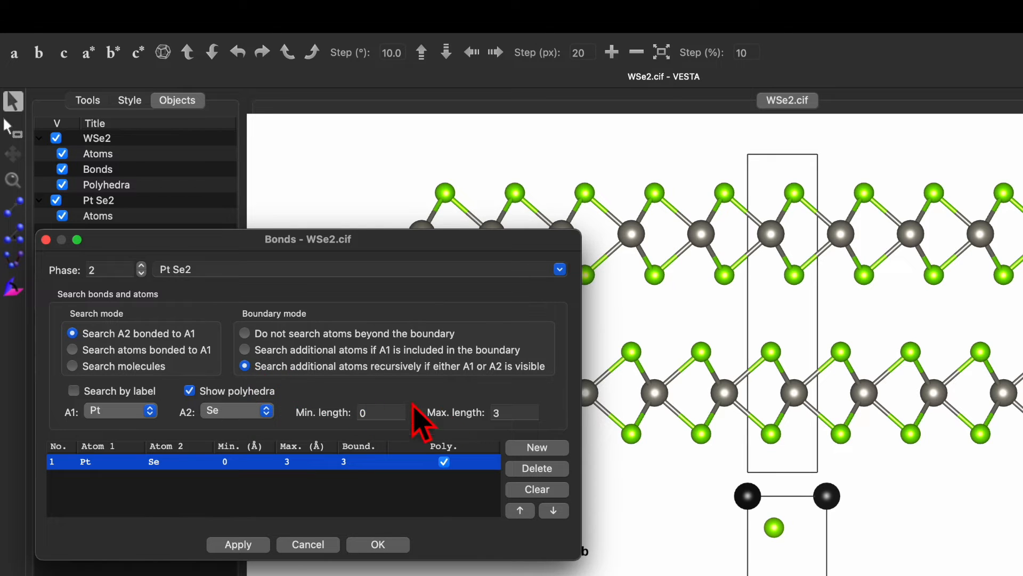
left_click(514, 413)
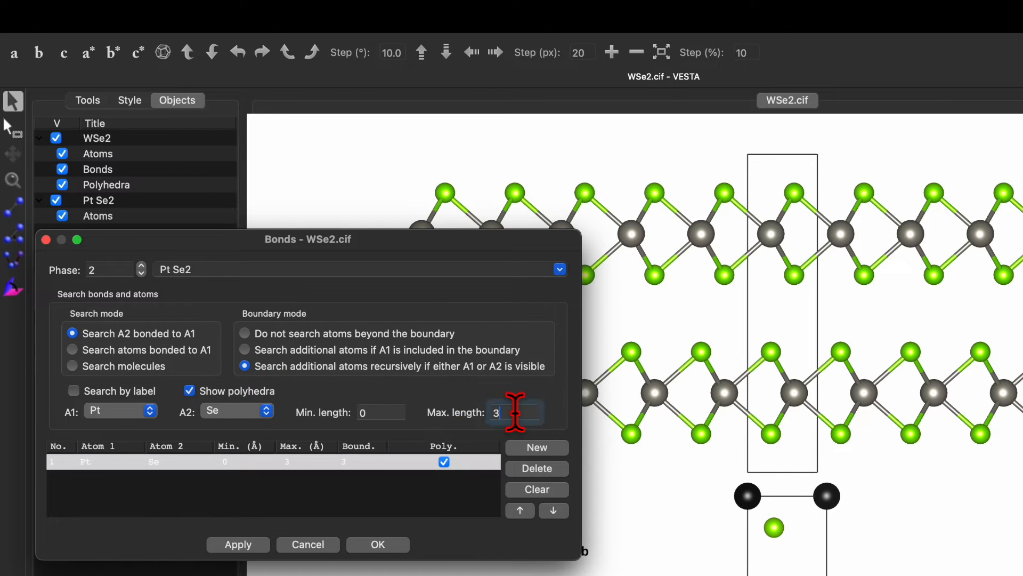
left_click(249, 544)
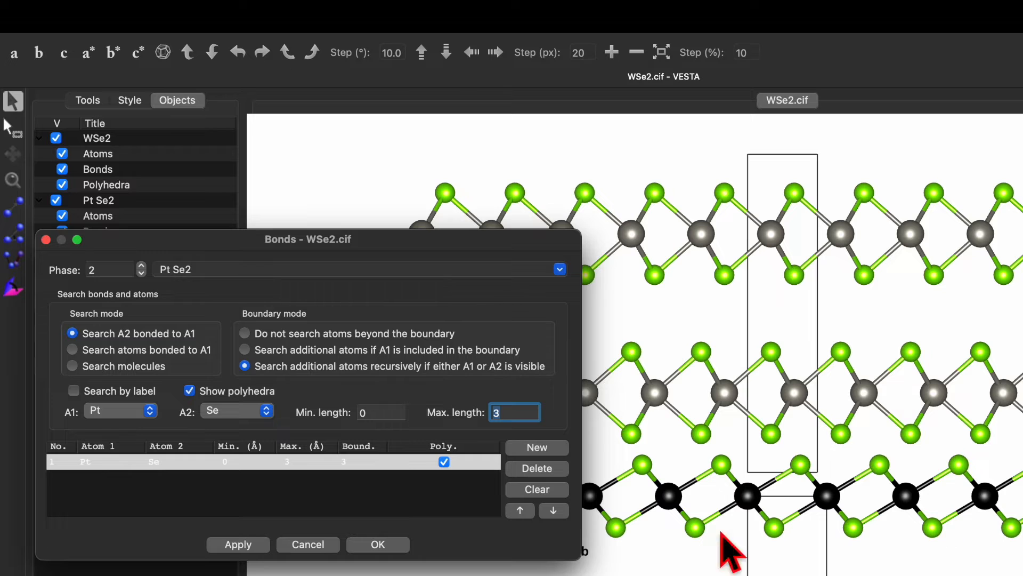
left_click(385, 544)
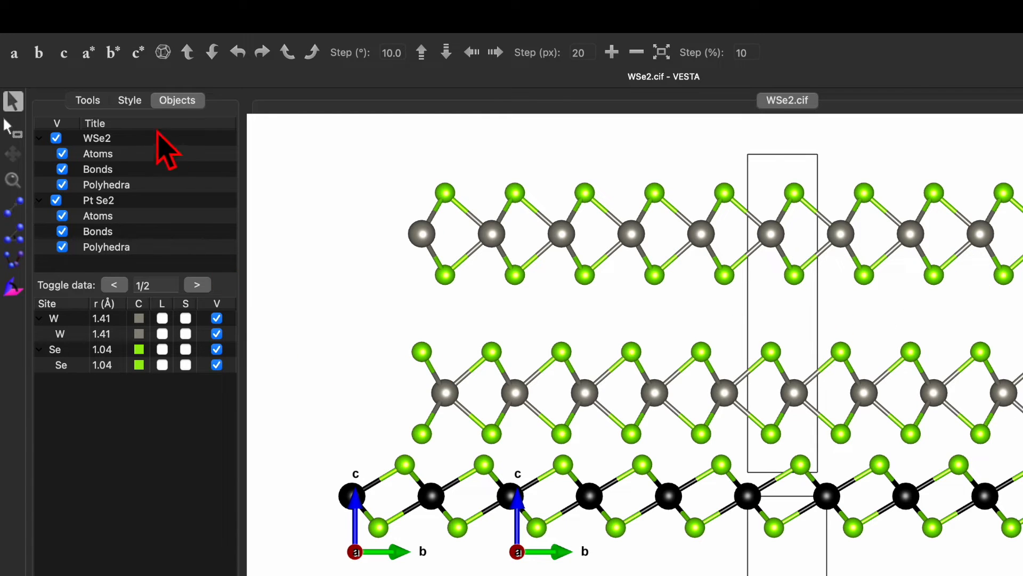
- Set the unit cell lines to Do not show in the structure's display properties
left_click(130, 100)
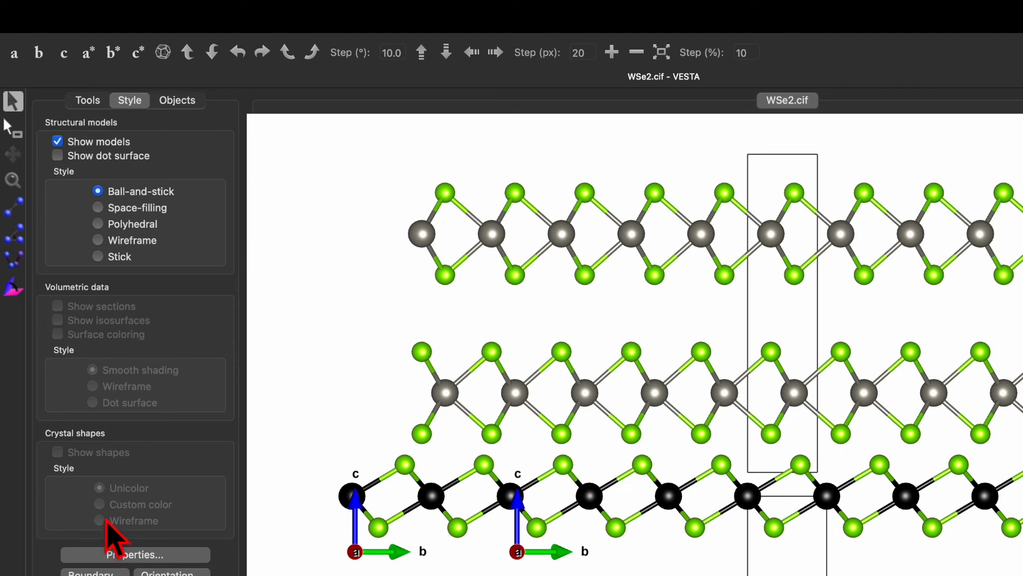
left_click(116, 554)
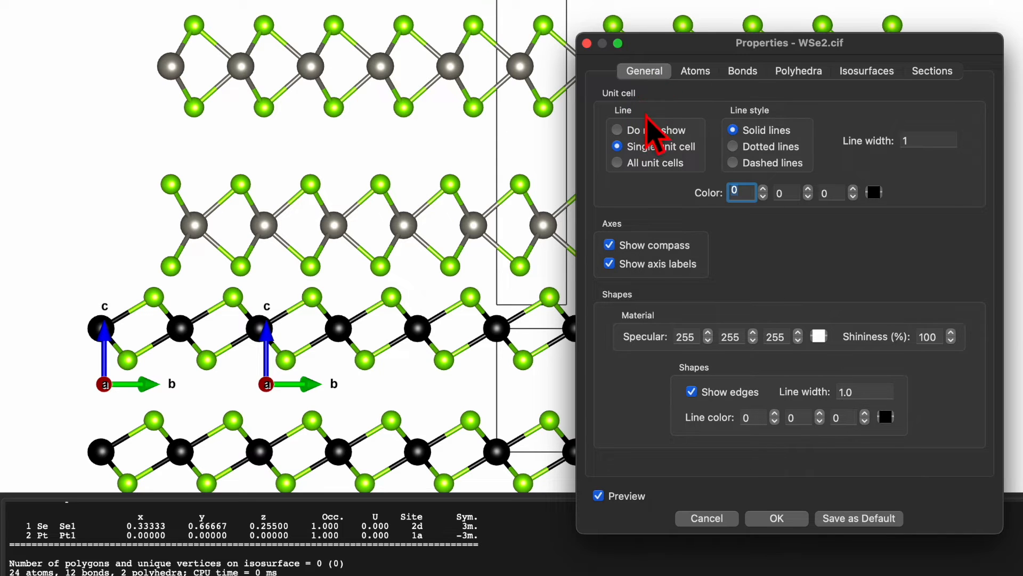
left_click(618, 130)
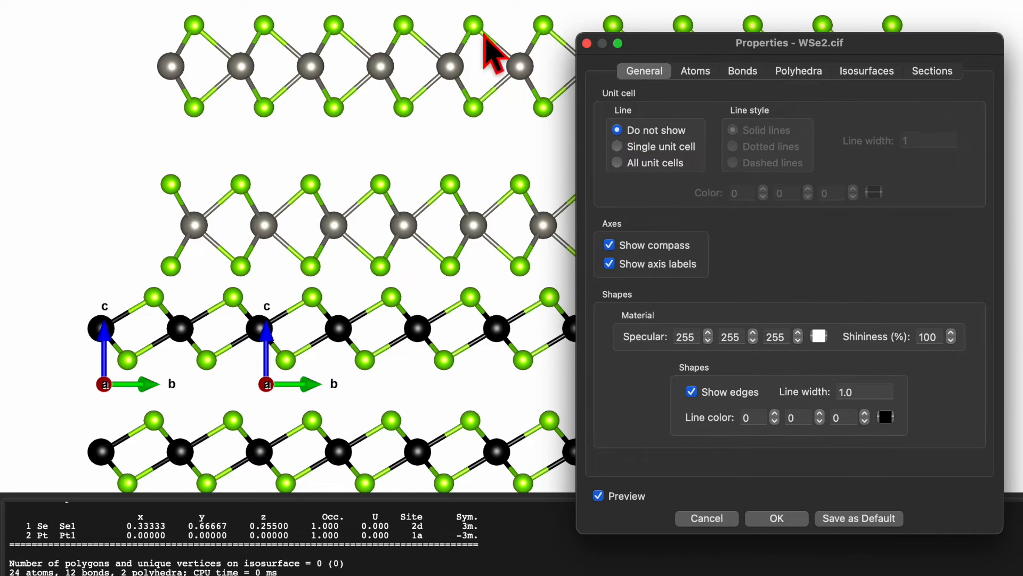
- Examine the radius and colour settings of the W, Se and Pt atoms and the available radii types
left_click(696, 72)
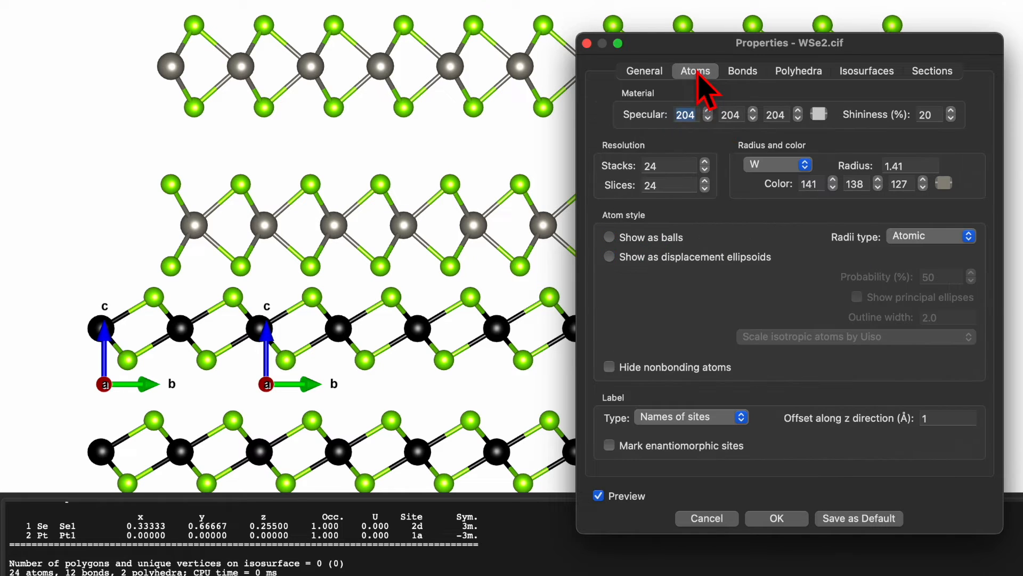
left_click(781, 166)
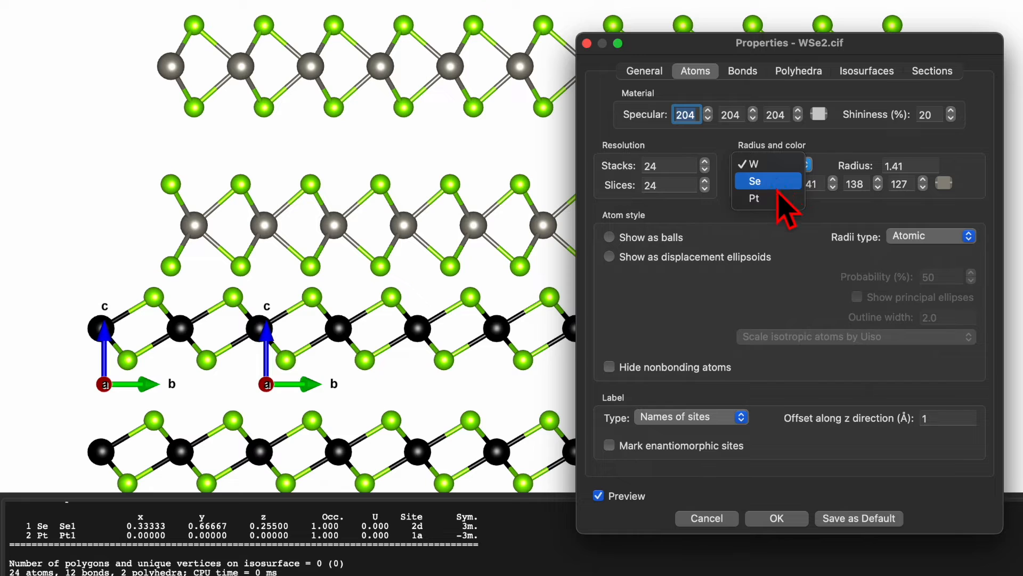
left_click(777, 183)
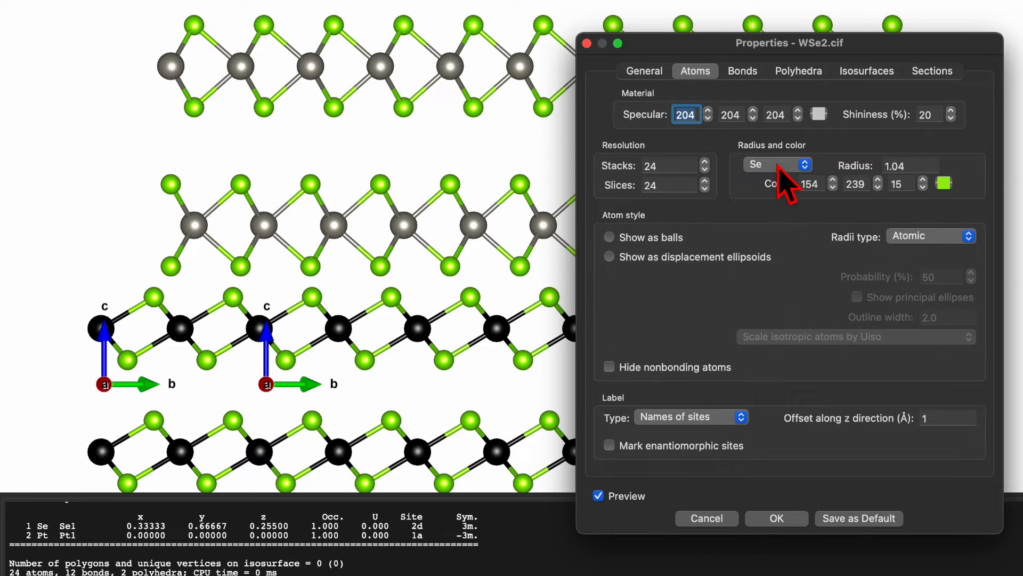
left_click(779, 165)
left_click(781, 185)
left_click(778, 165)
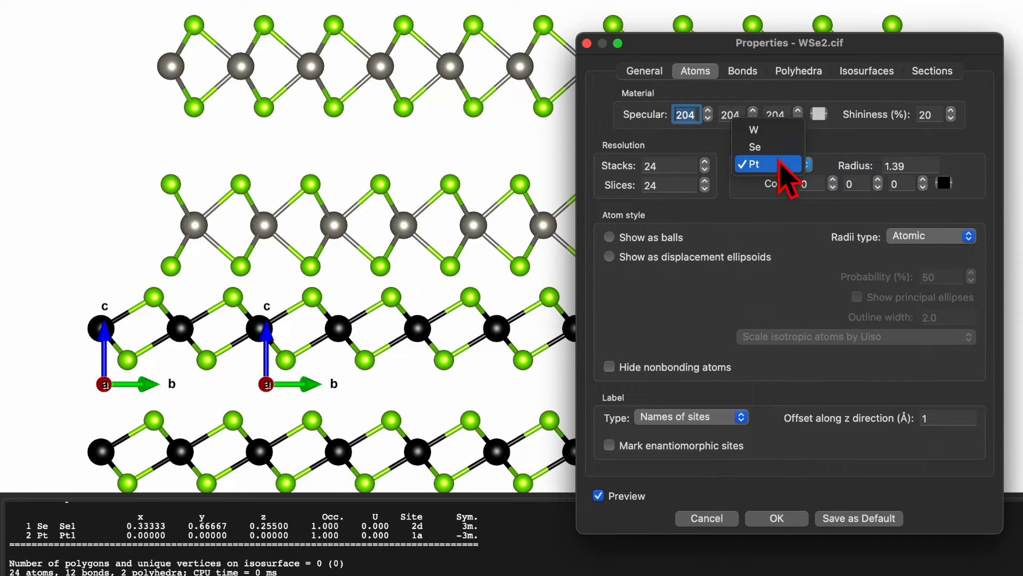
left_click(776, 132)
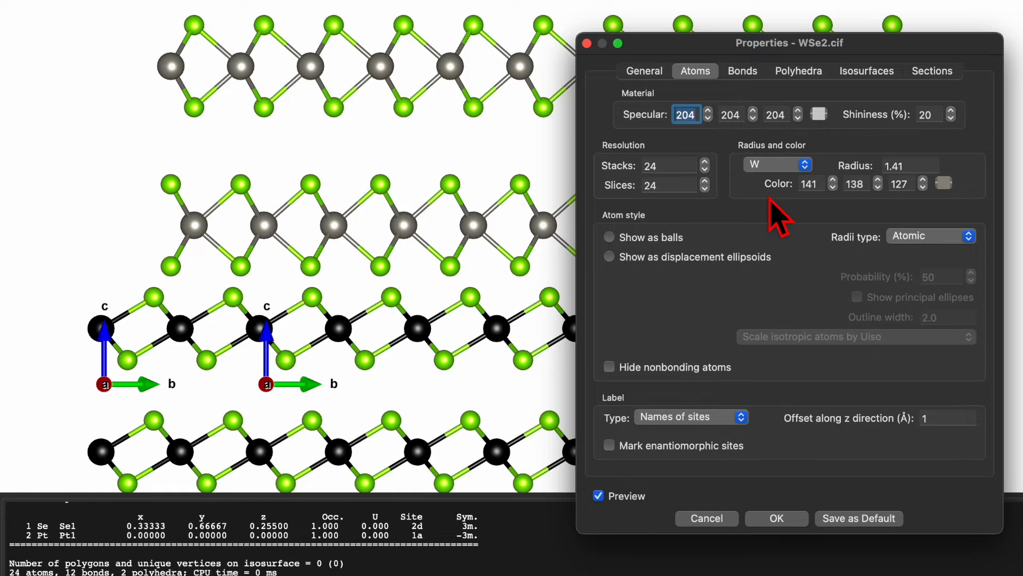
left_click(934, 241)
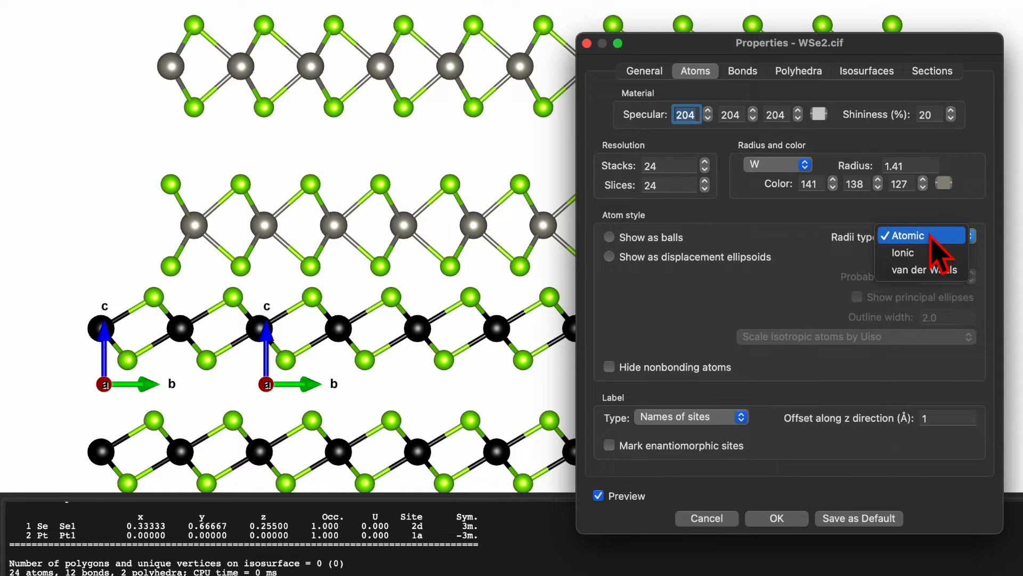
left_click(797, 246)
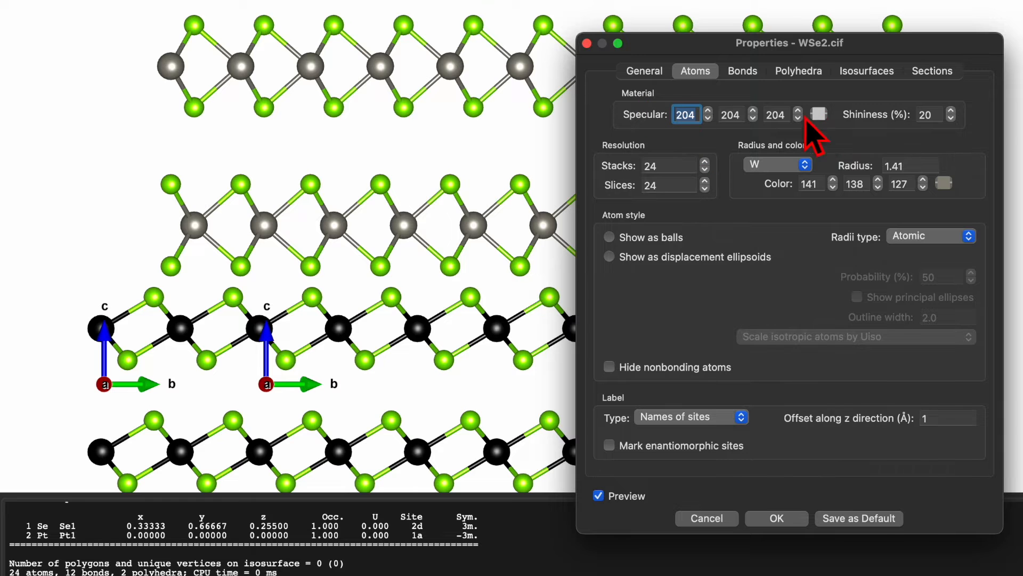
- Change the atoms' specular colour to Snow white and set their shininess to 100%
left_click(820, 113)
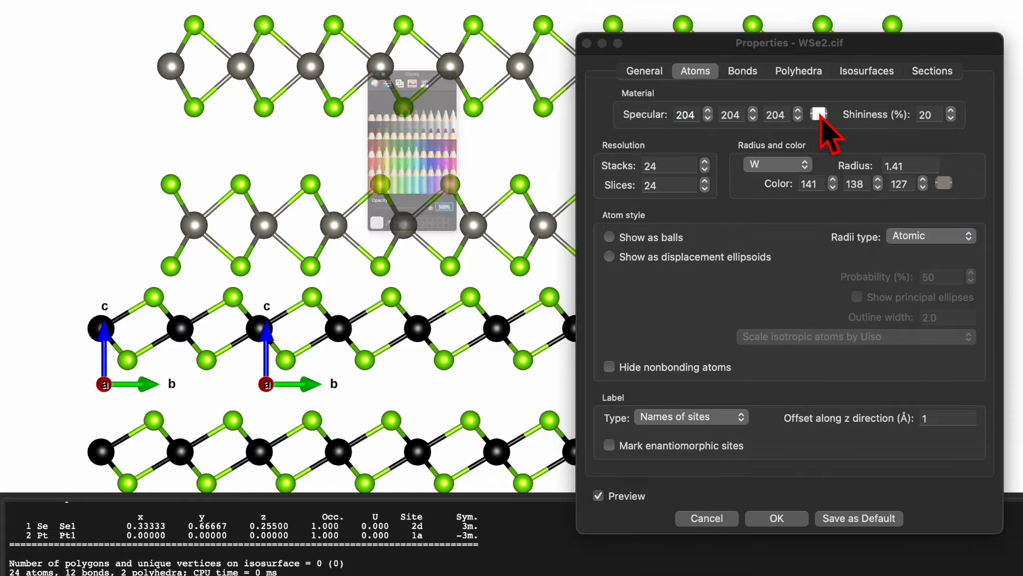
left_click(495, 80)
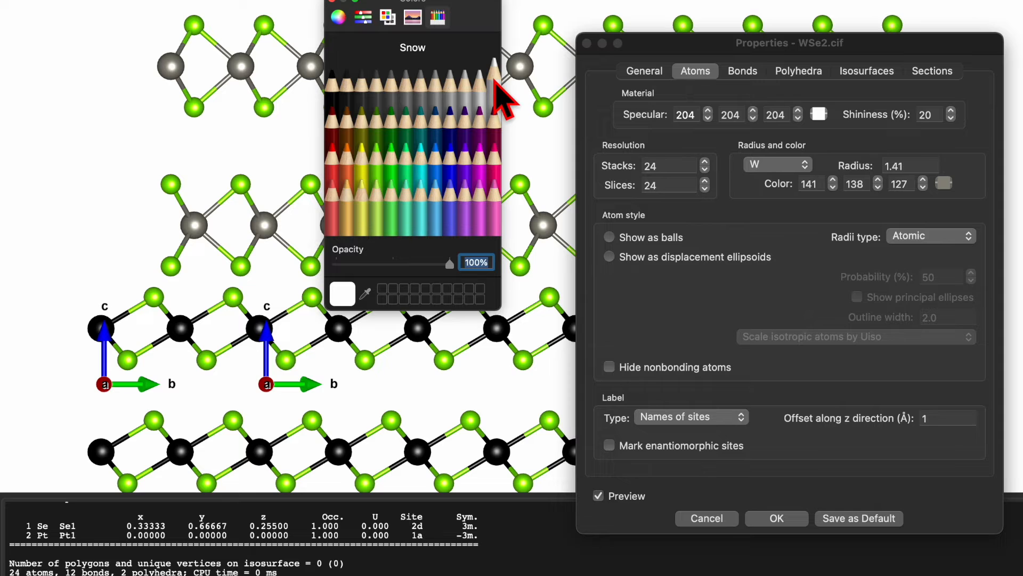
left_click(334, 1)
left_click(935, 114)
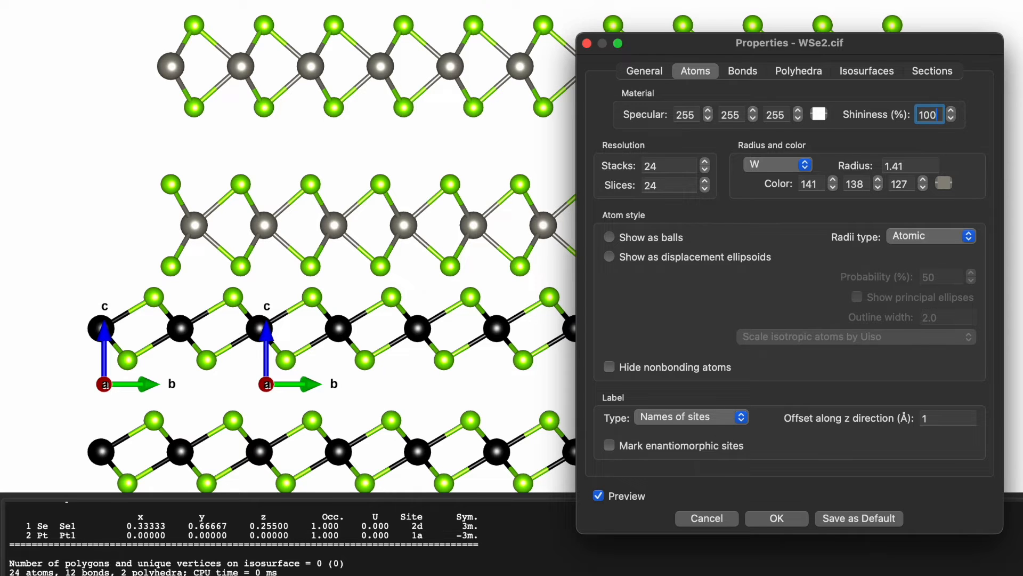
left_click(922, 141)
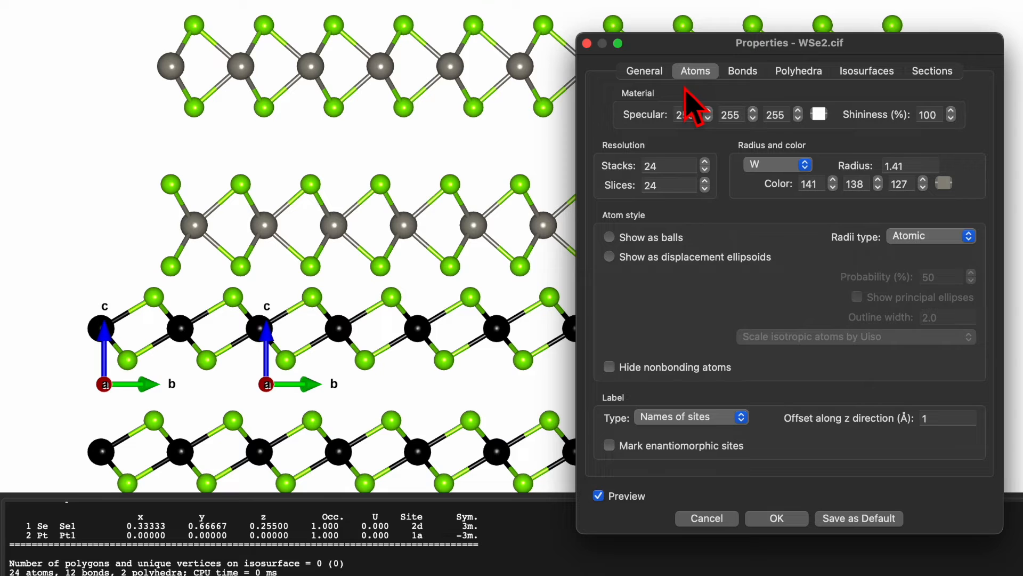
- Compare the cylinder, gradient, dotted and dashed bond styles, choose Color line for the bonds, and accept the display properties
left_click(742, 74)
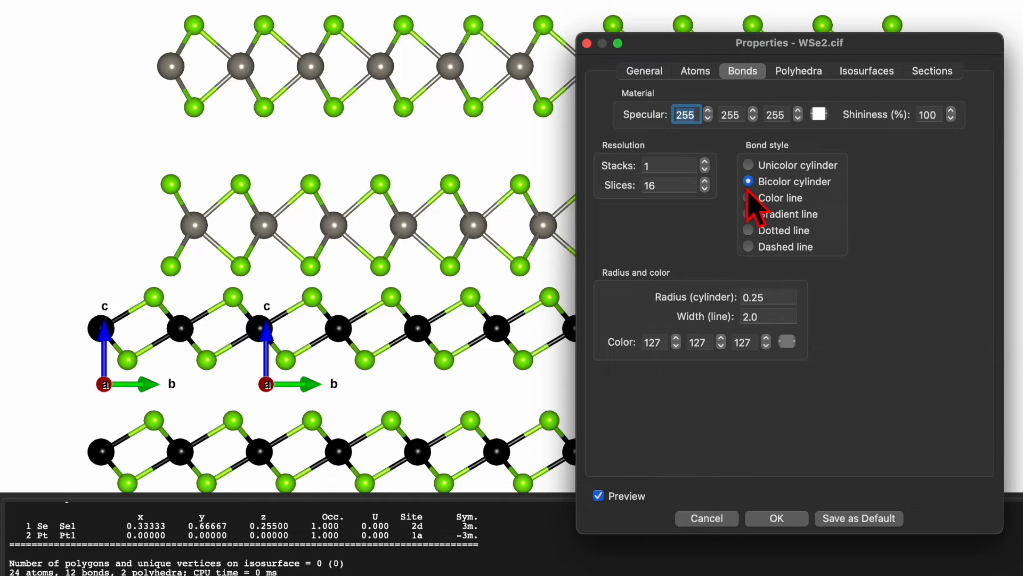
left_click(776, 169)
left_click(777, 184)
left_click(773, 198)
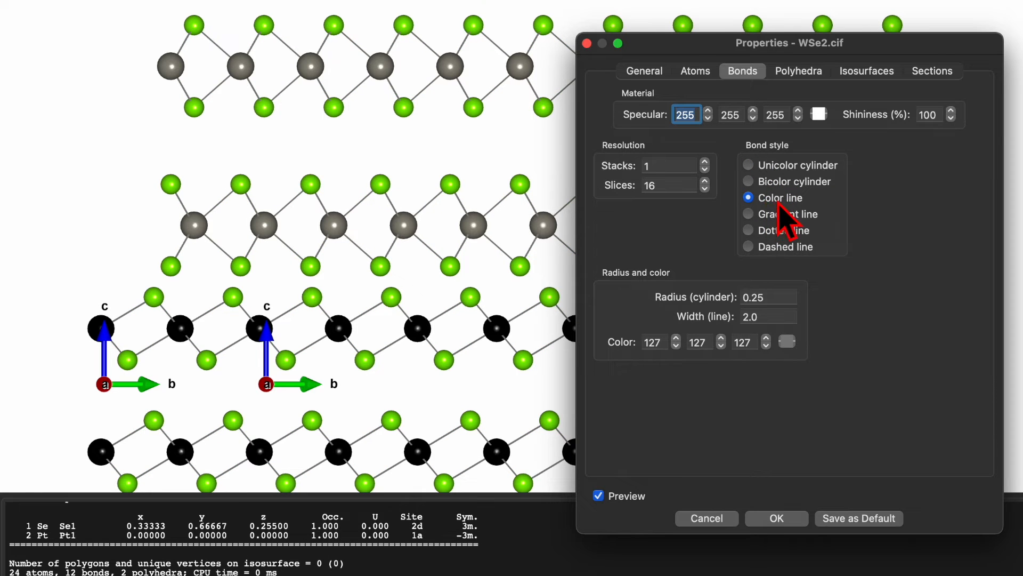
left_click(778, 216)
left_click(777, 230)
left_click(778, 248)
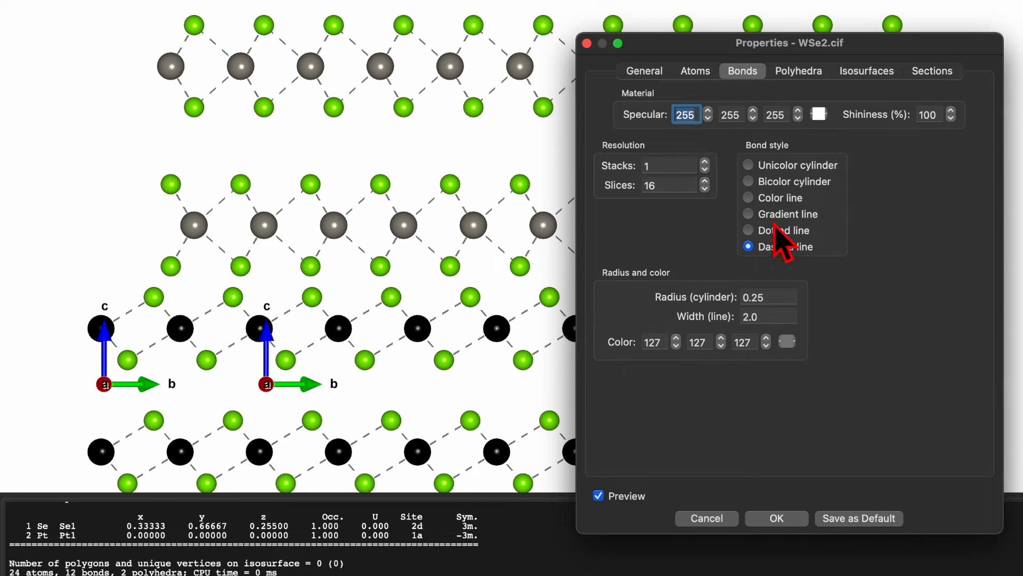
left_click(768, 216)
left_click(771, 199)
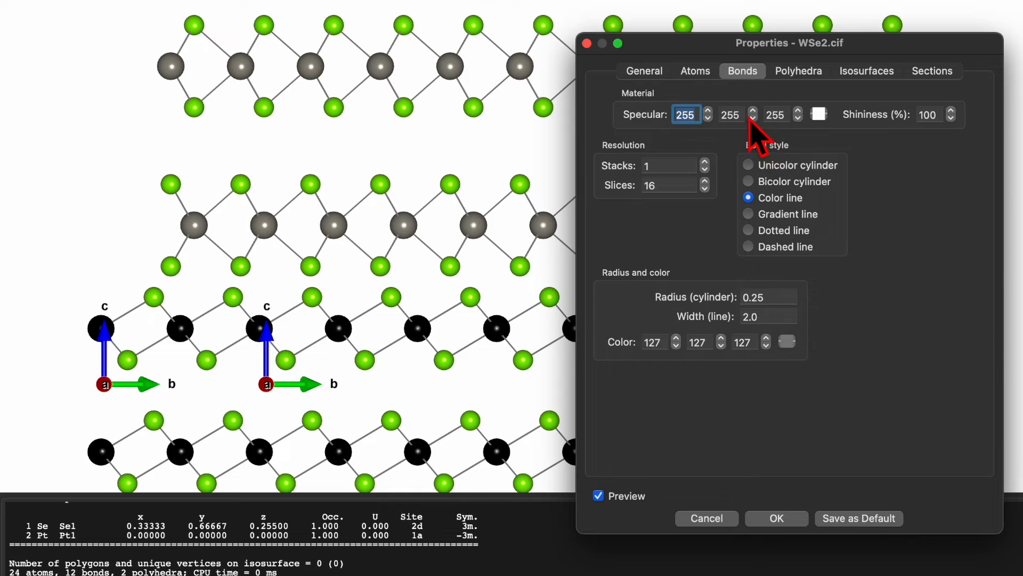
left_click(779, 520)
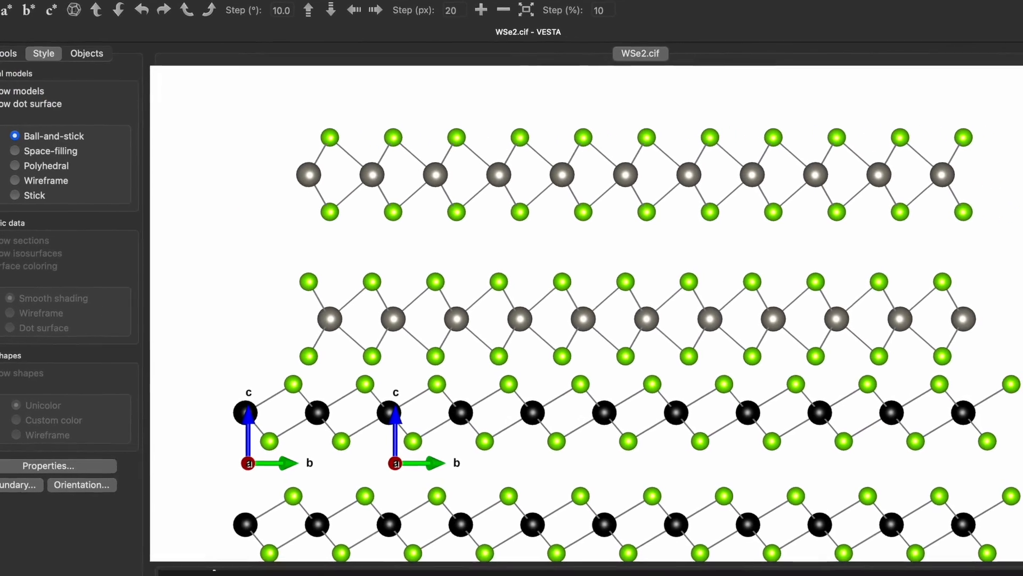
- Delete the upper WSe2 layer and the lower PtSe2 layer, leaving one layer of each material
left_click_drag(207, 86, 904, 197)
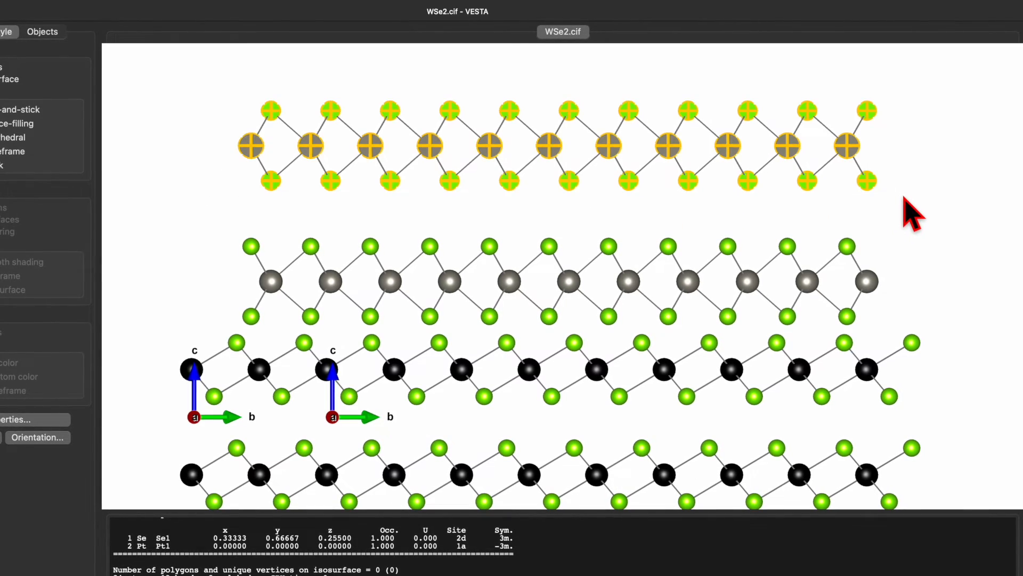
key("Delete")
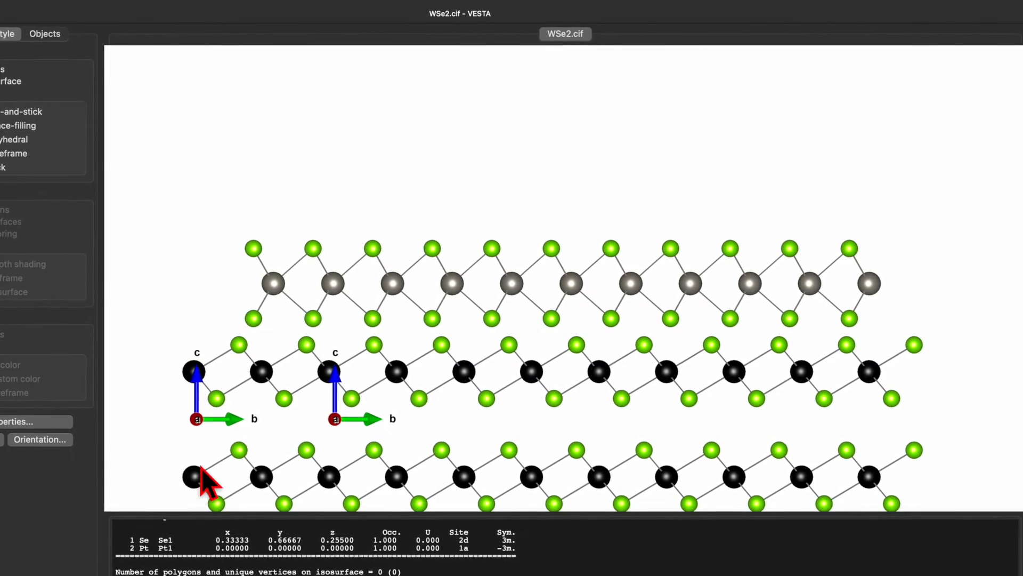
left_click_drag(580, 551, 960, 553)
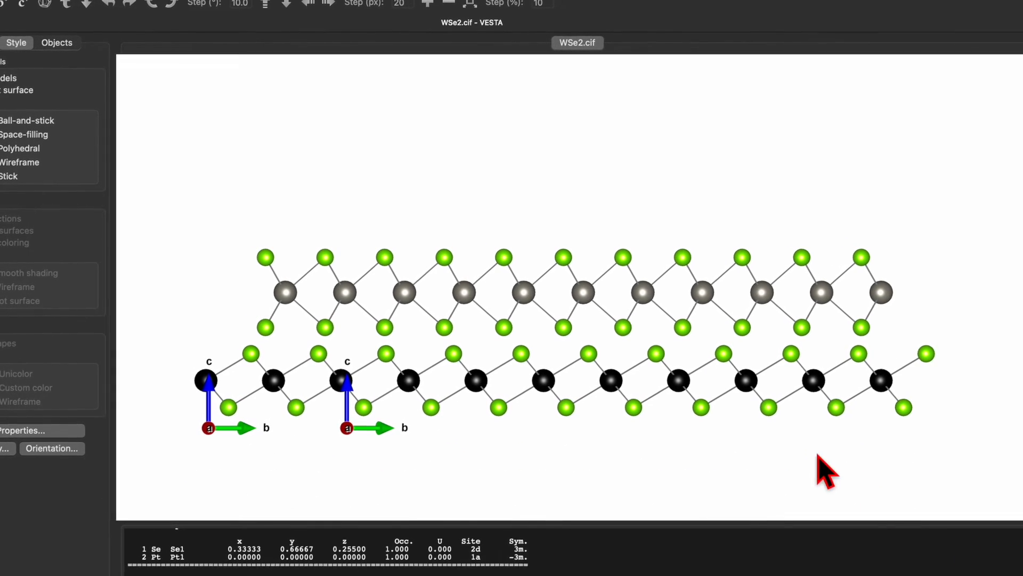
- Trim both ends of the remaining bilayer along the b axis by deleting the overhanging outer atoms of both layers
left_click_drag(969, 159, 863, 475)
key("Delete")
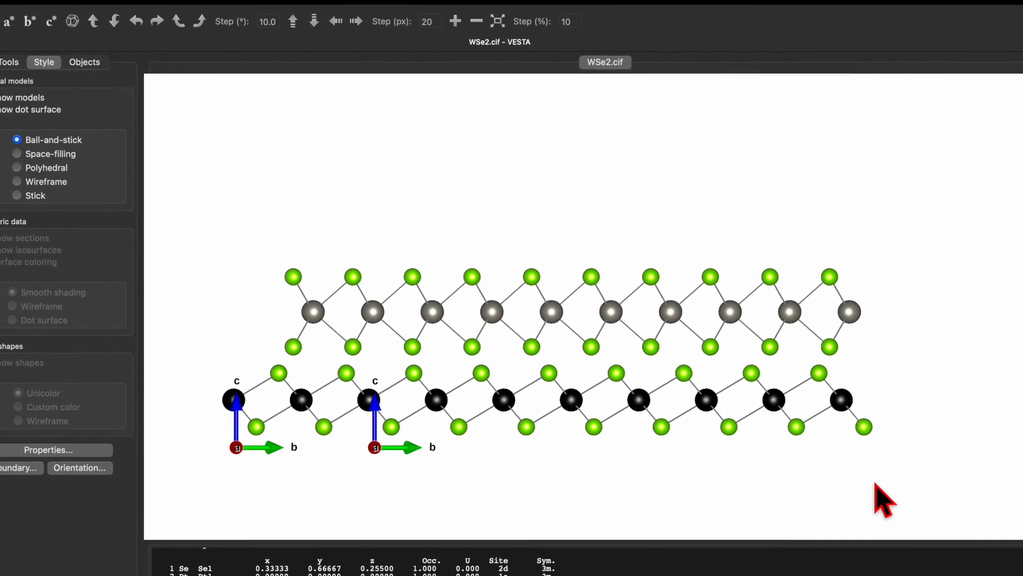
left_click_drag(203, 237, 359, 498)
key("Delete")
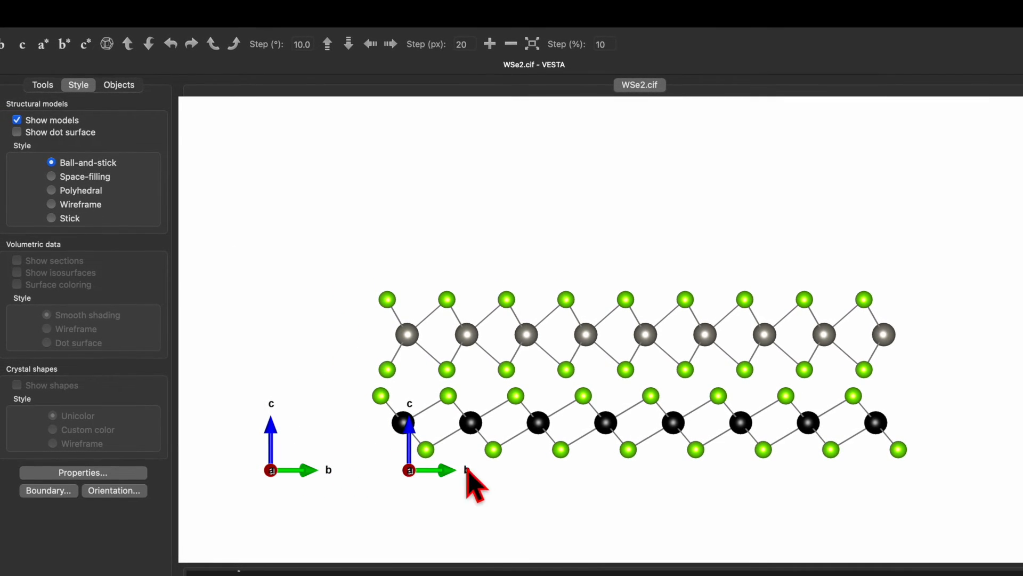
- Hide the axes compass in the structure's general display properties and accept the change
left_click(104, 473)
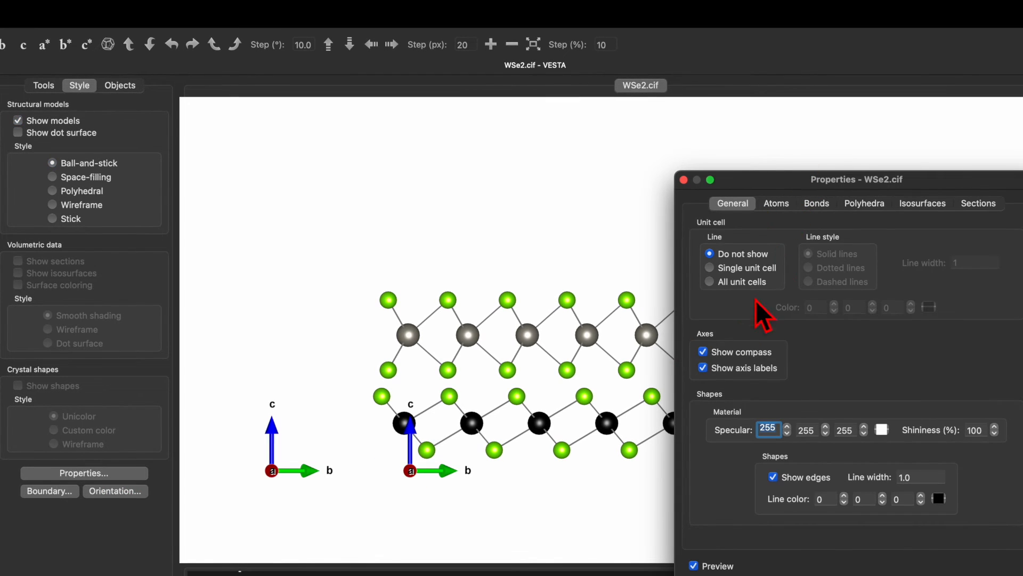
left_click(704, 352)
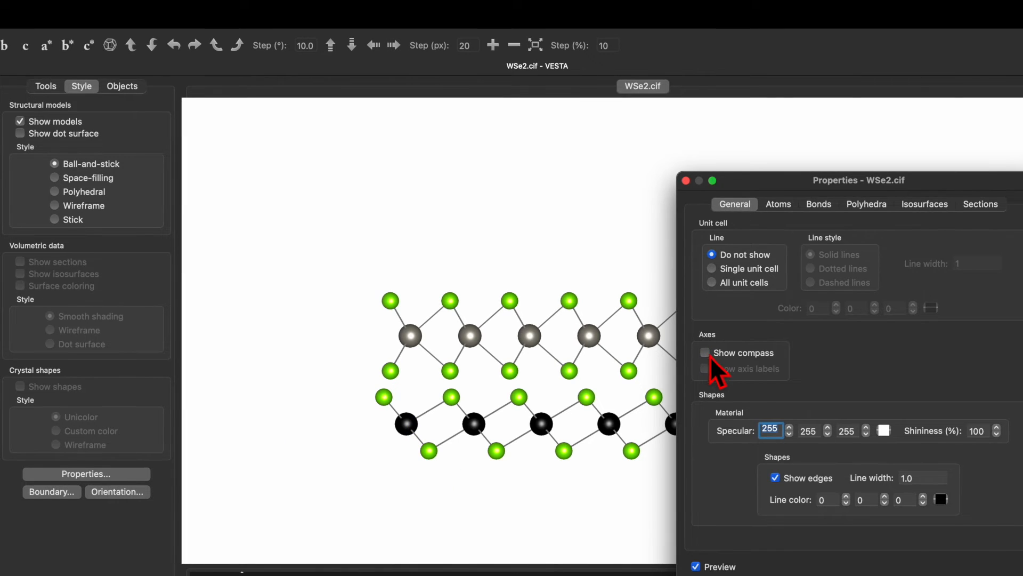
left_click(845, 572)
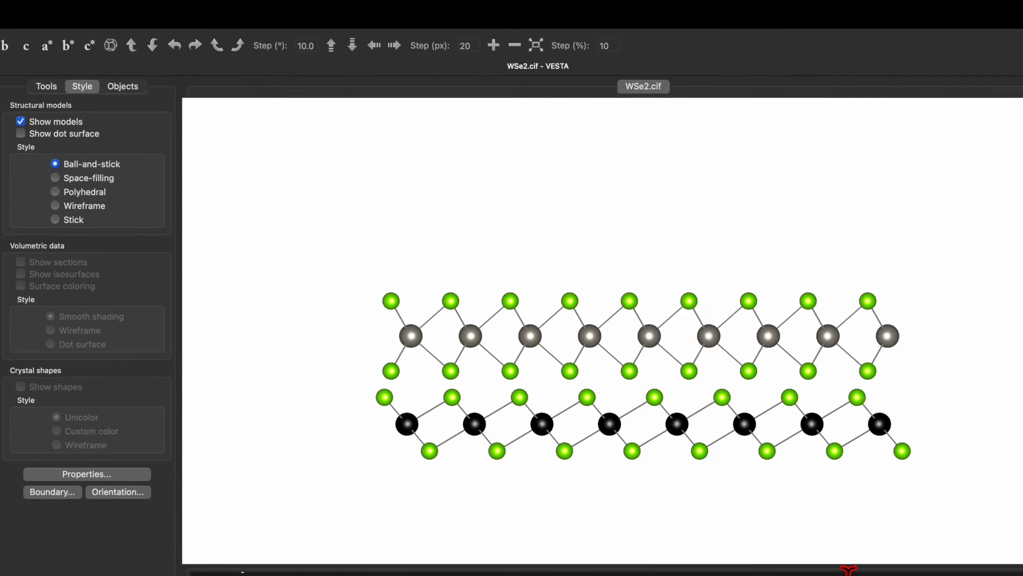
- Save the bilayer structure under the new name WSe2-PTSe2 HS in the Downloads folder
scroll(712, 428, "up", 3)
scroll(712, 429, "up", 4)
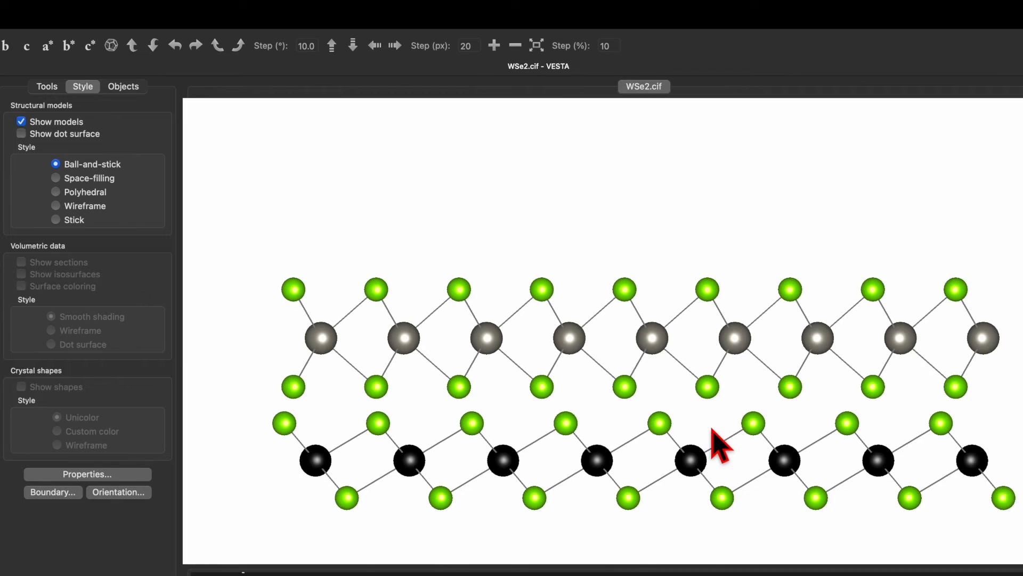
scroll(712, 428, "down", 3)
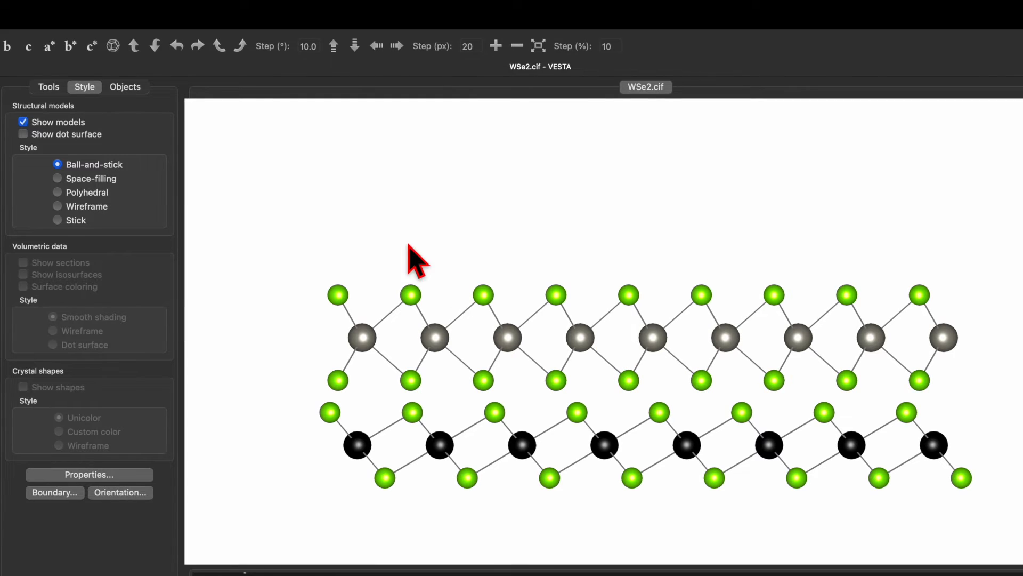
left_click(60, 16)
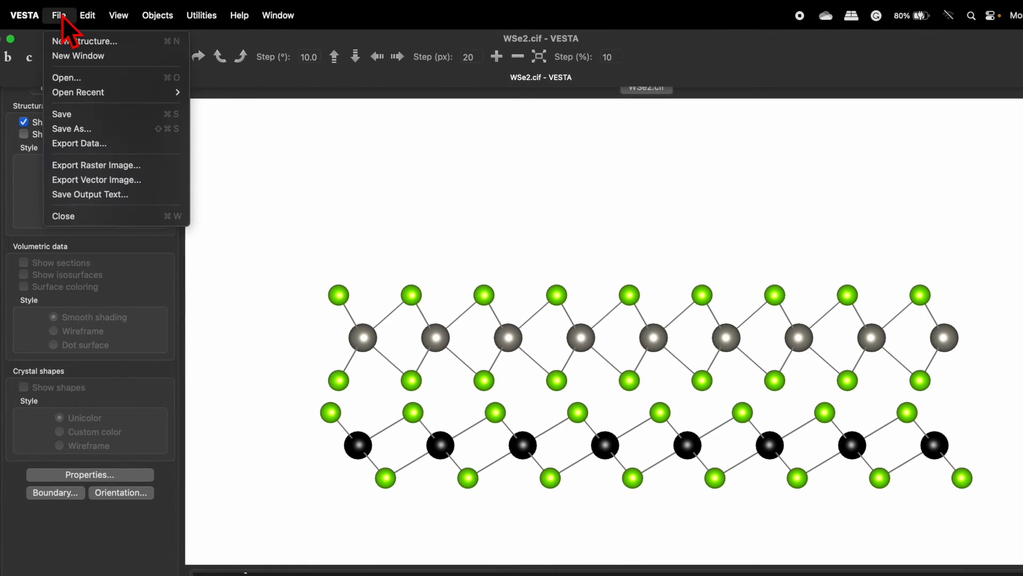
left_click(89, 128)
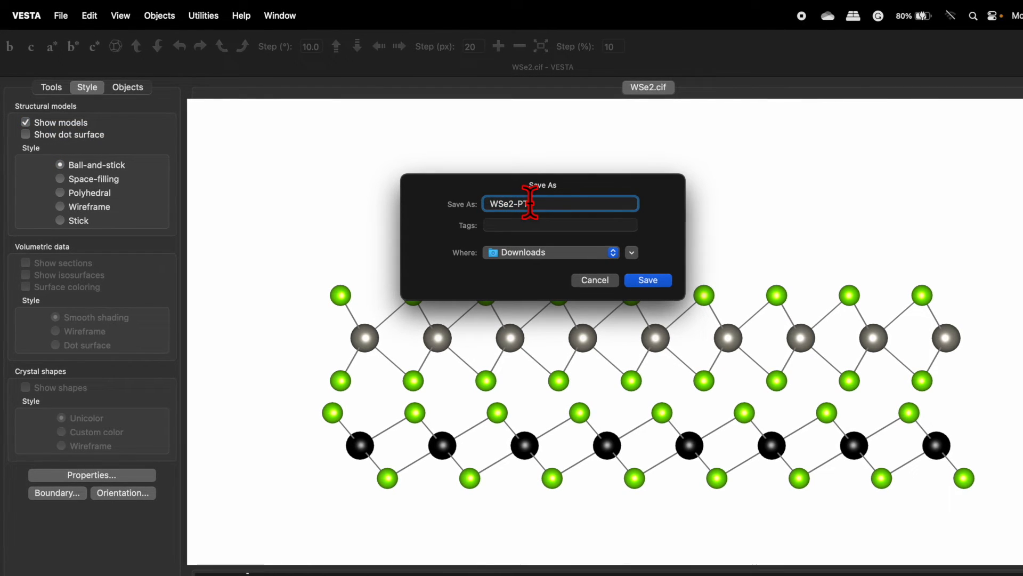
type("-PTSe2")
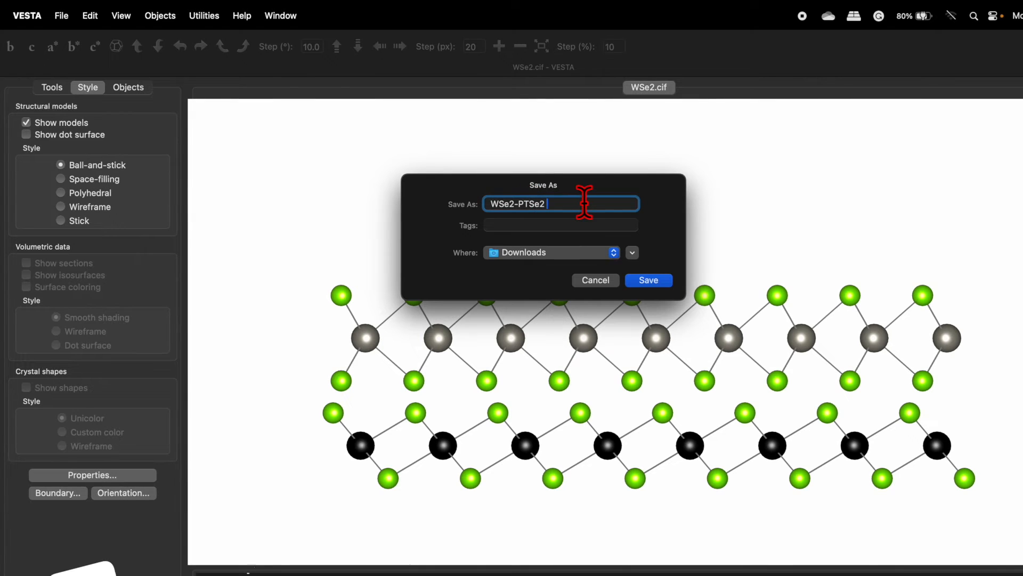
type(" HS")
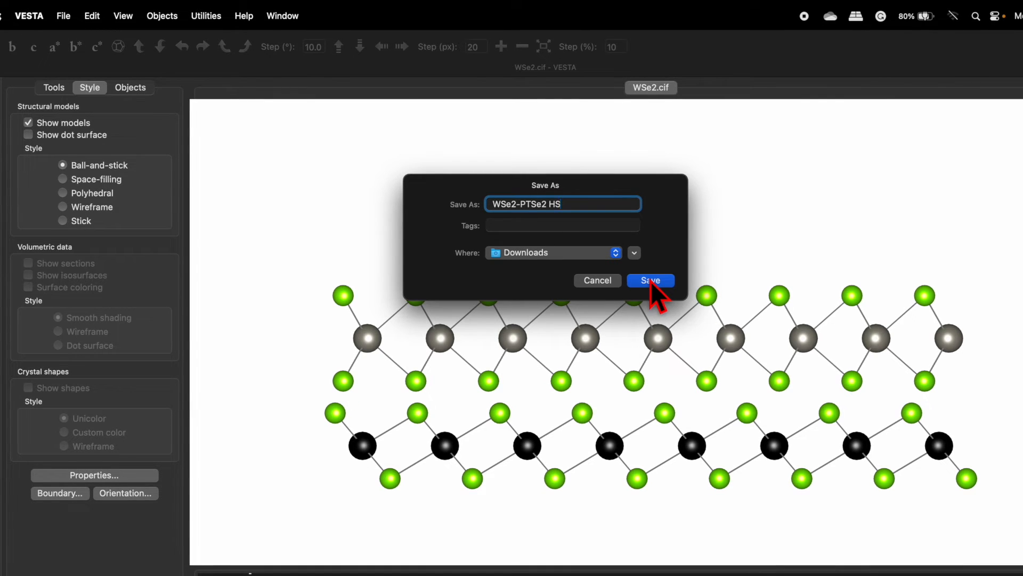
left_click(650, 281)
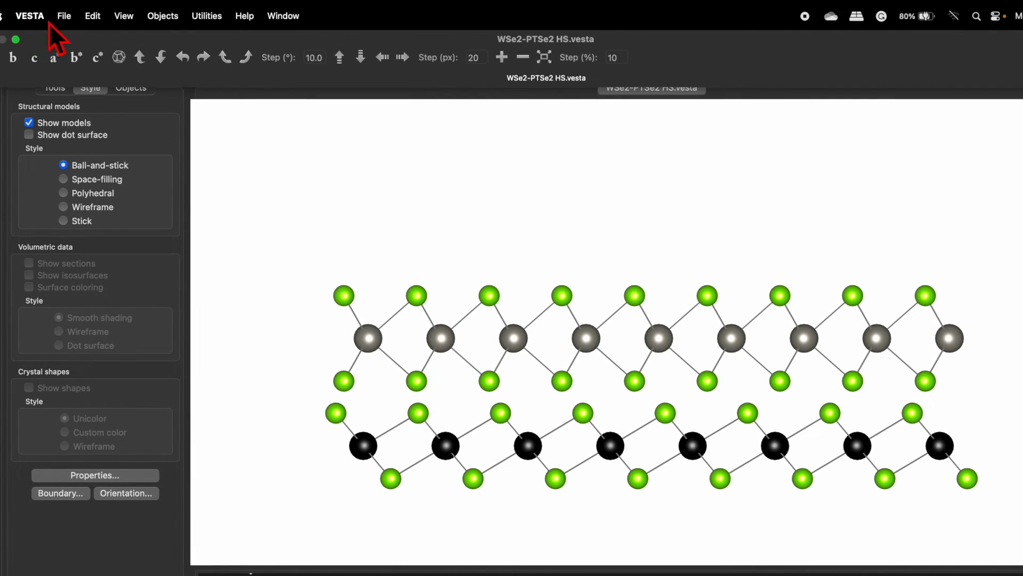
- Export the bilayer view as a JPEG raster image named WSe2-PTSe2 HS in Downloads at scale 1
left_click(64, 17)
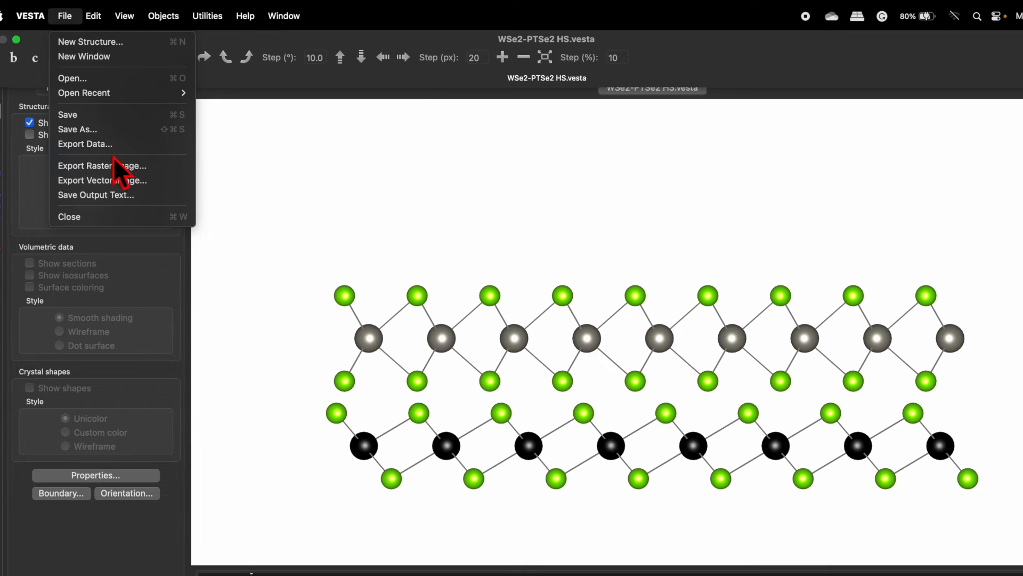
left_click(136, 168)
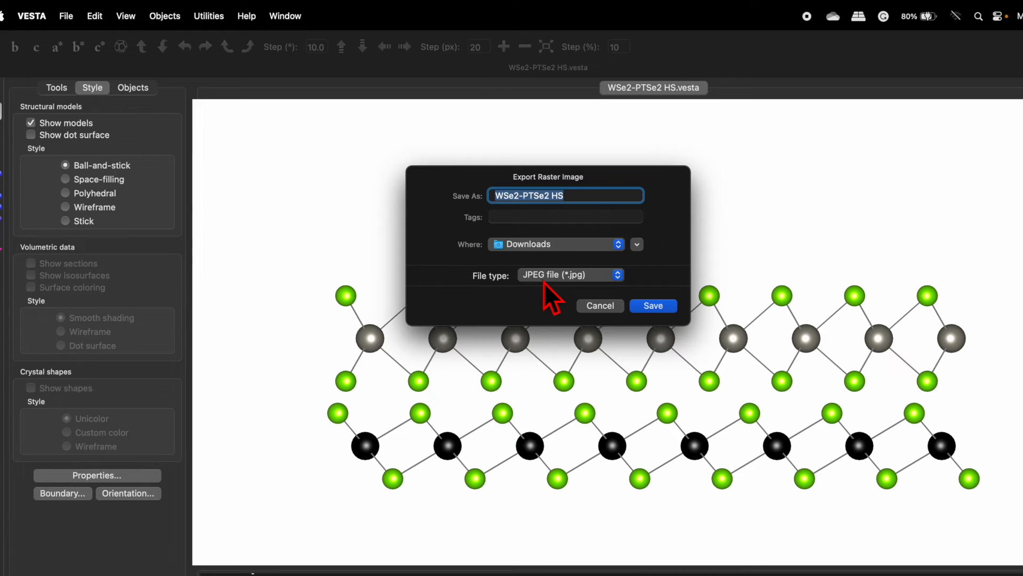
left_click(558, 277)
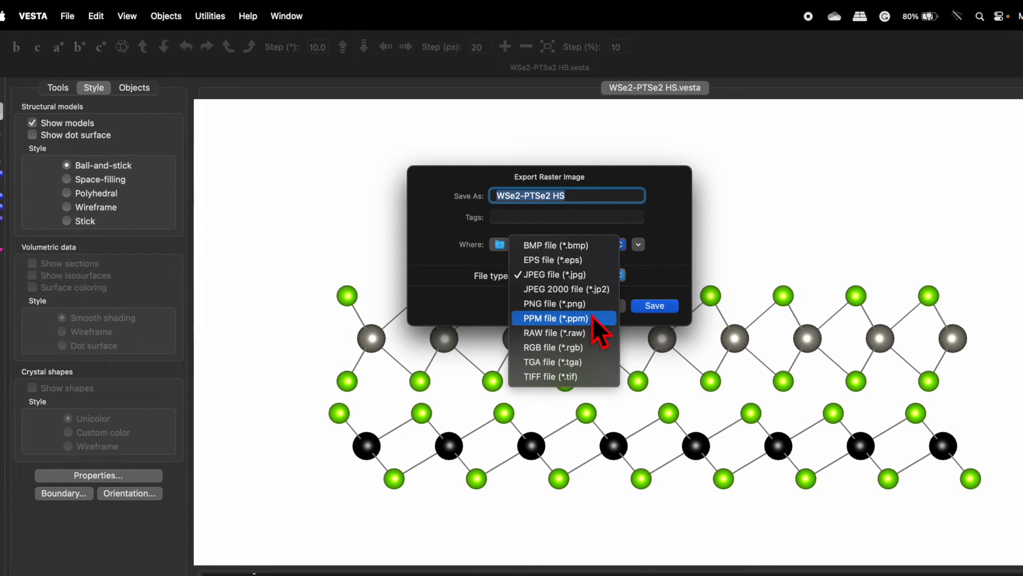
left_click(587, 275)
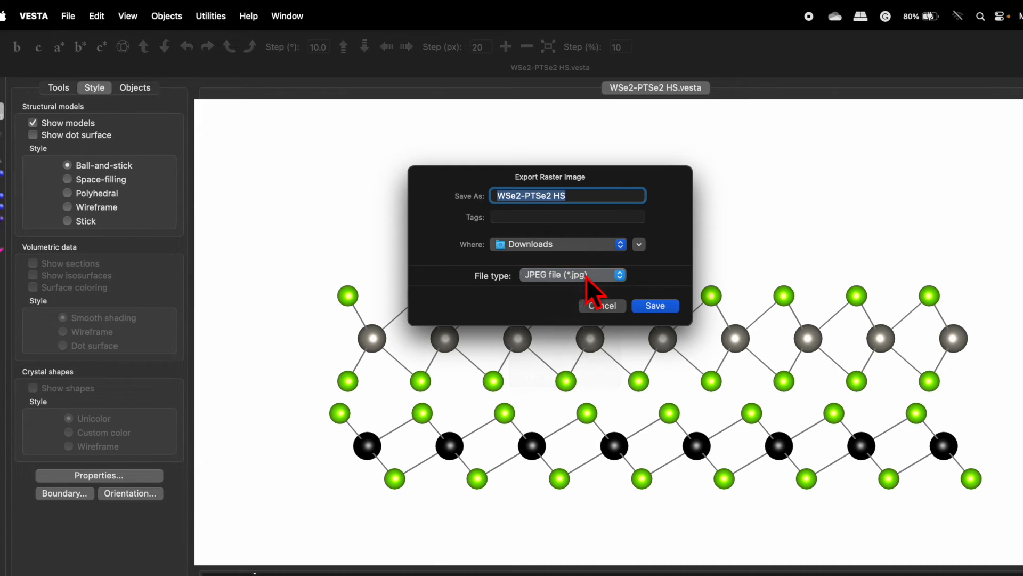
left_click(663, 307)
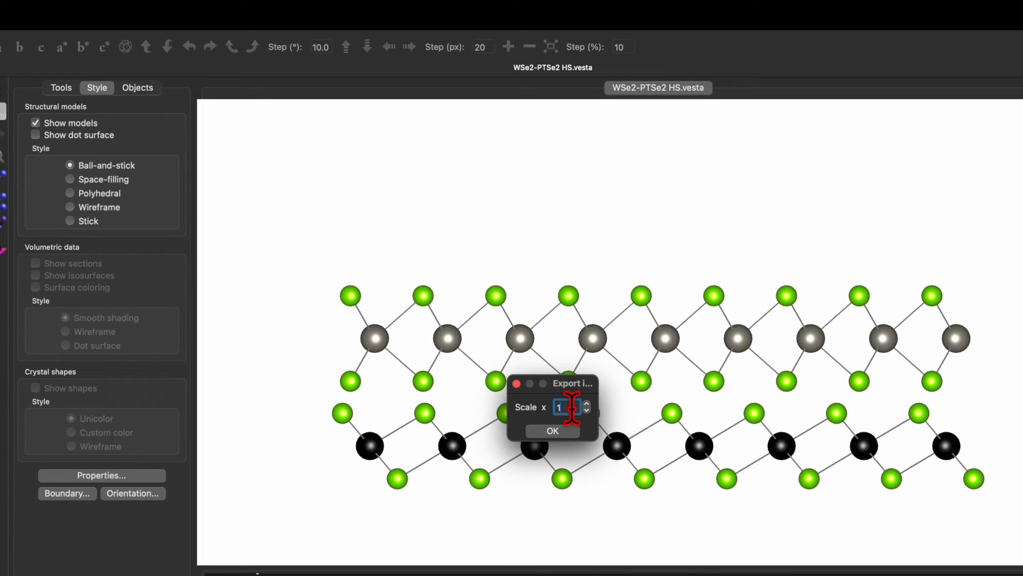
left_click(568, 433)
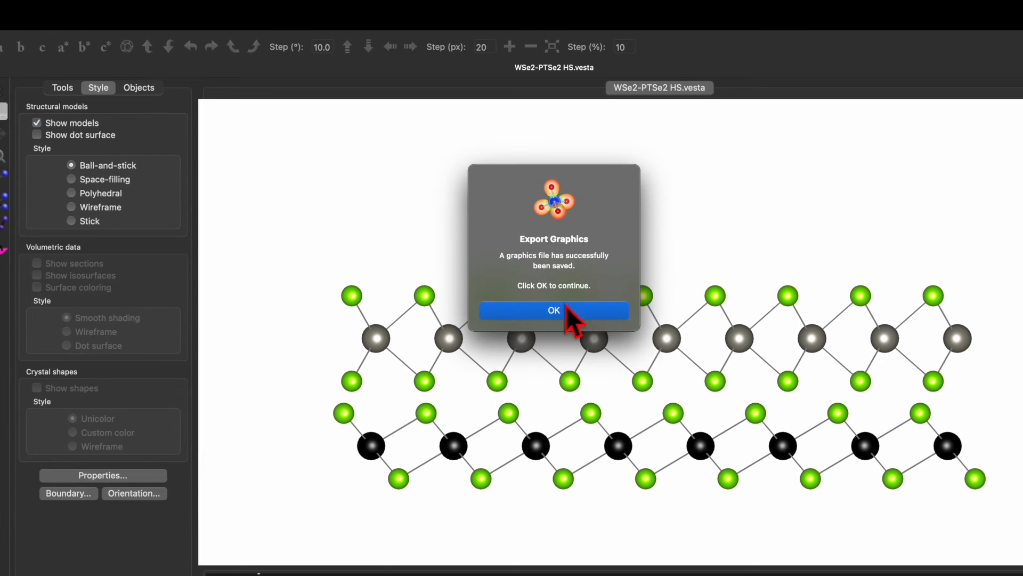
left_click(565, 309)
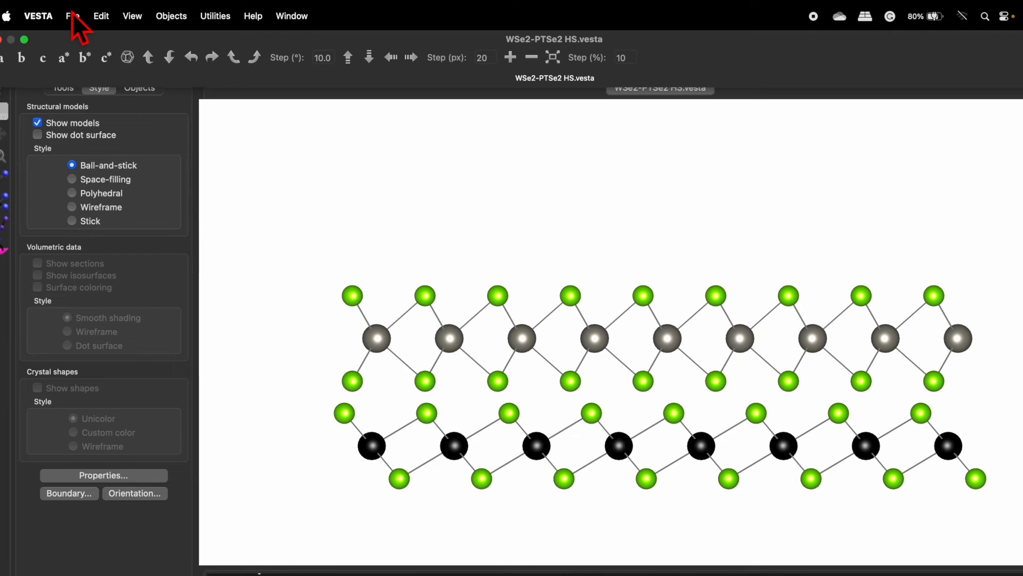
- Export the same view as a PNG raster image named WSe2-PTSe2 HS at scale 1 with a transparent background
left_click(73, 17)
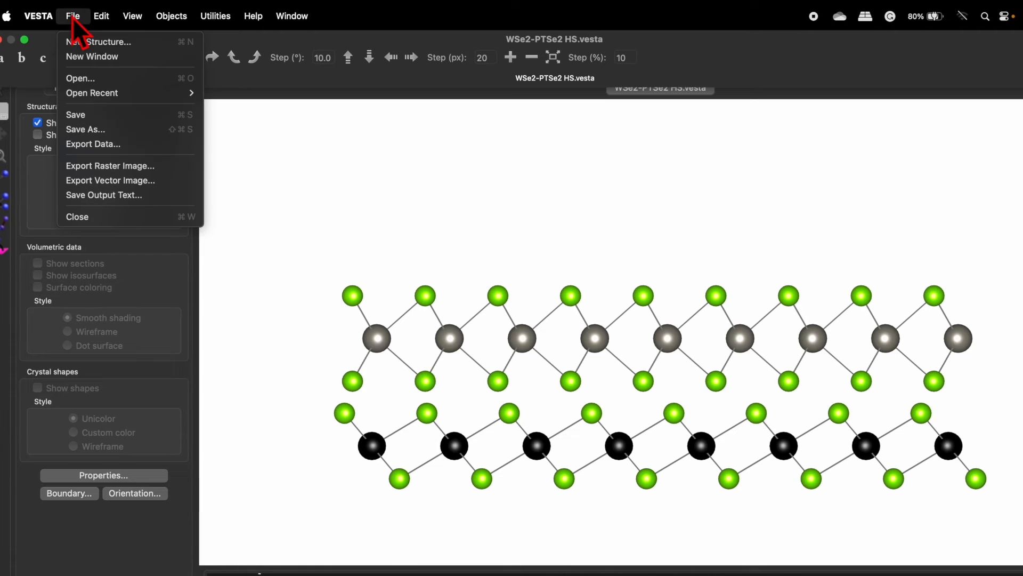
left_click(139, 168)
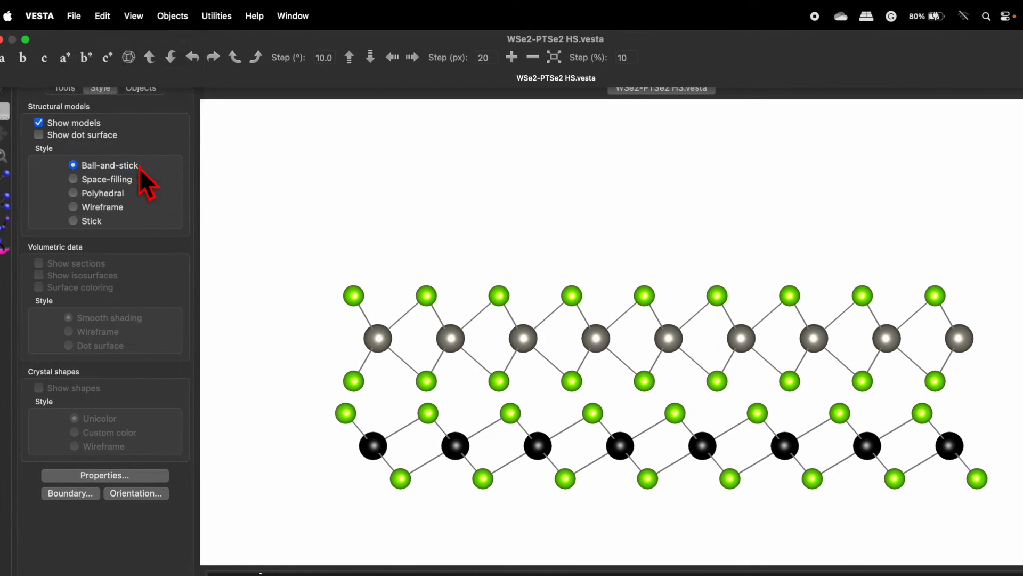
left_click(577, 274)
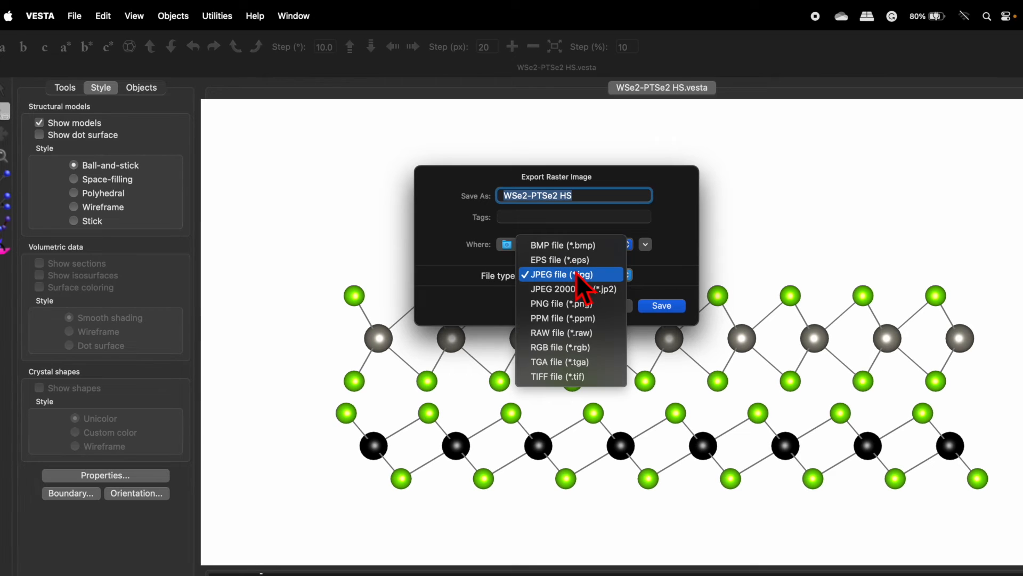
left_click(574, 305)
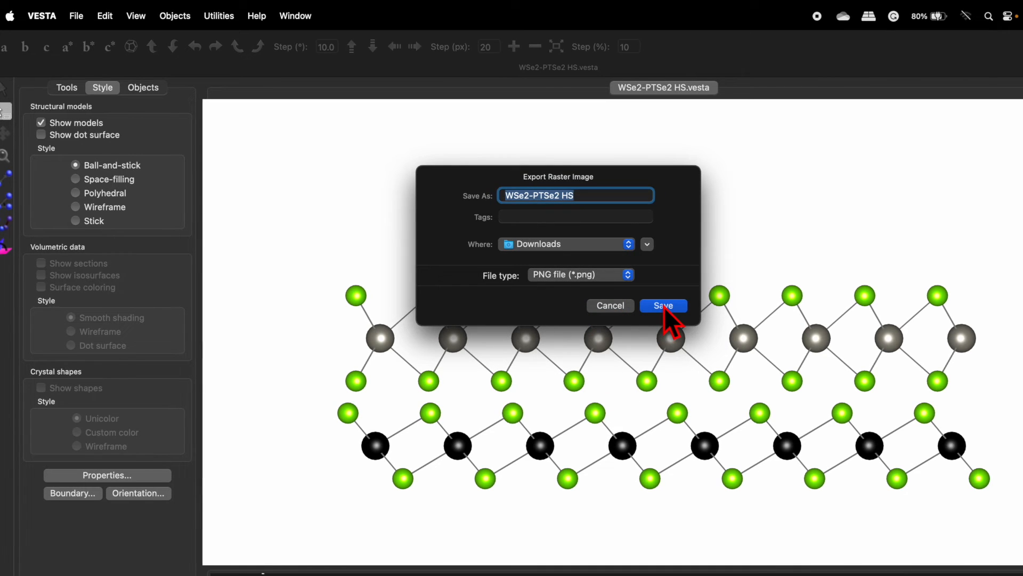
left_click(664, 306)
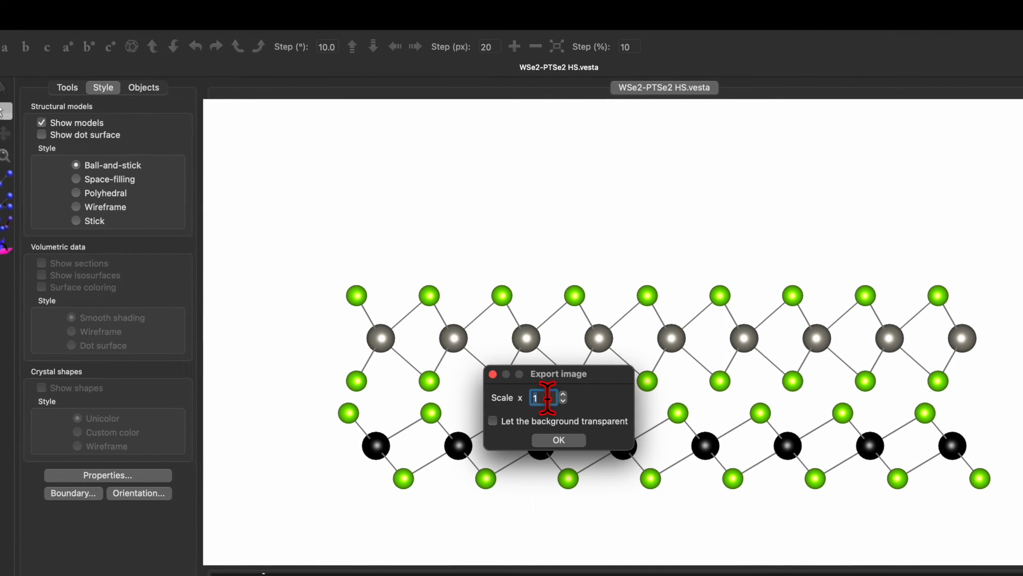
left_click(494, 421)
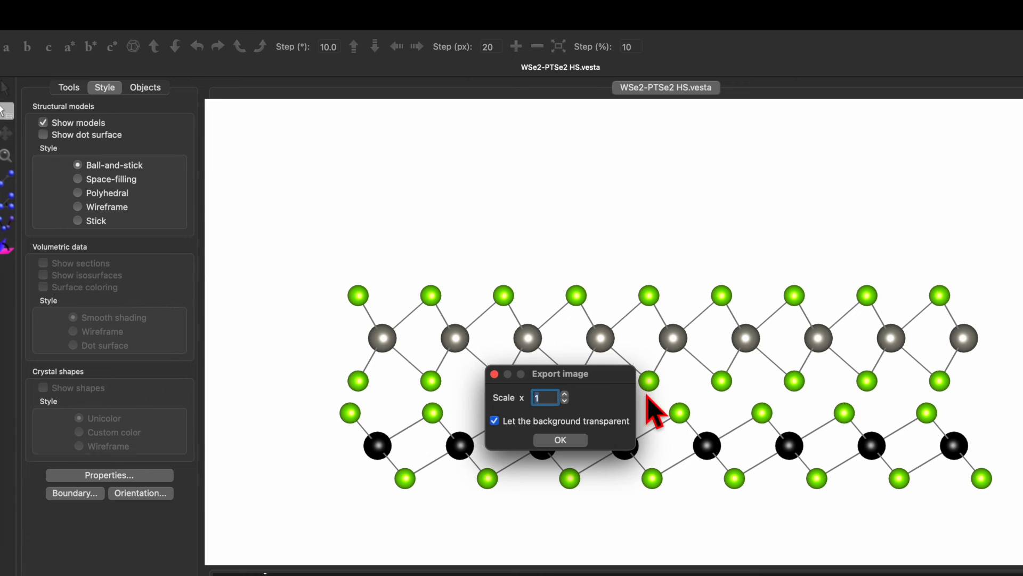
left_click(563, 441)
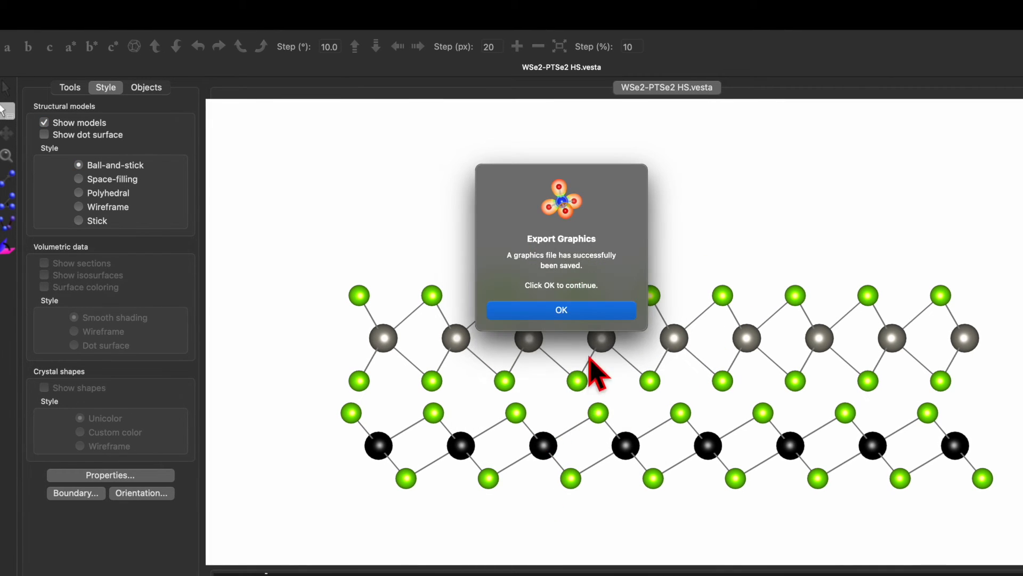
left_click(583, 309)
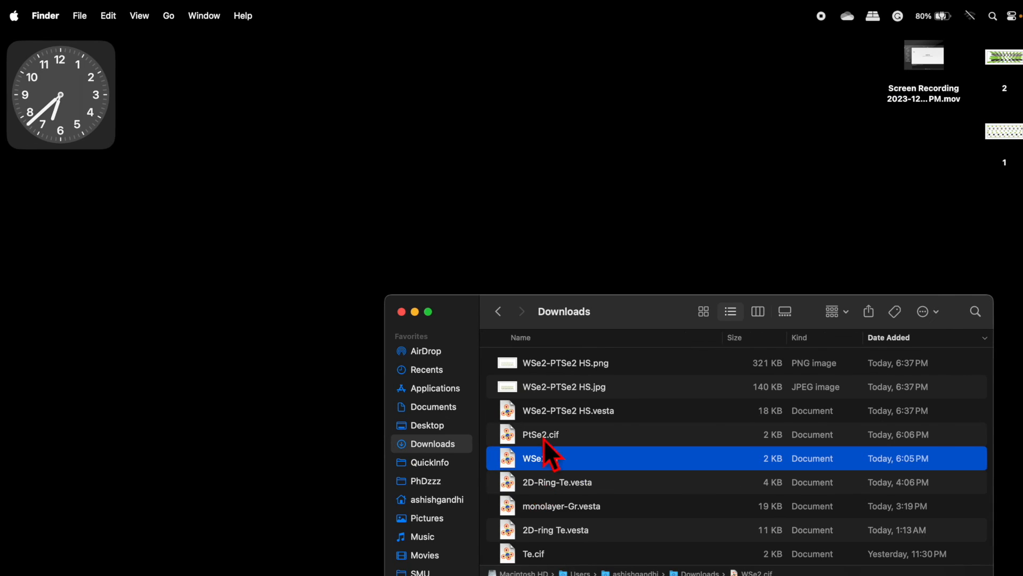
- In Finder's Downloads folder, open WSe2-PTSe2 HS.png and WSe2-PTSe2 HS.jpg in turn to compare their backgrounds, closing each one
left_click(568, 364)
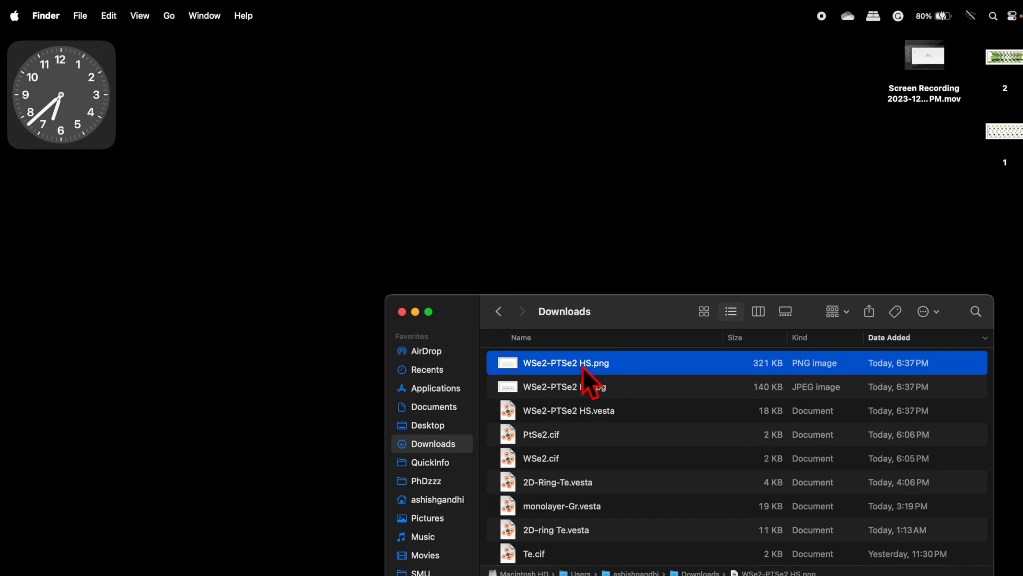
double_click(583, 367)
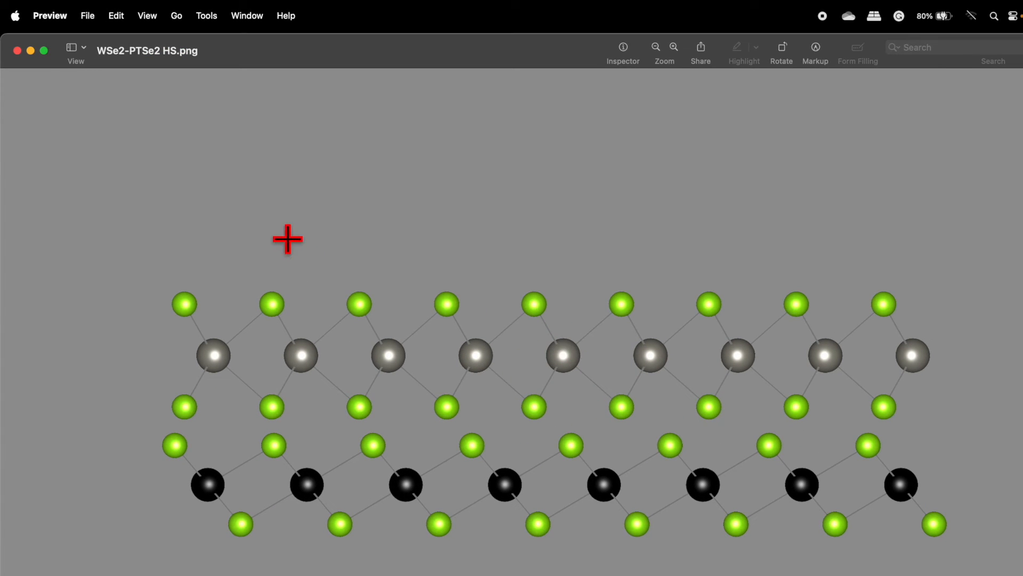
left_click(17, 51)
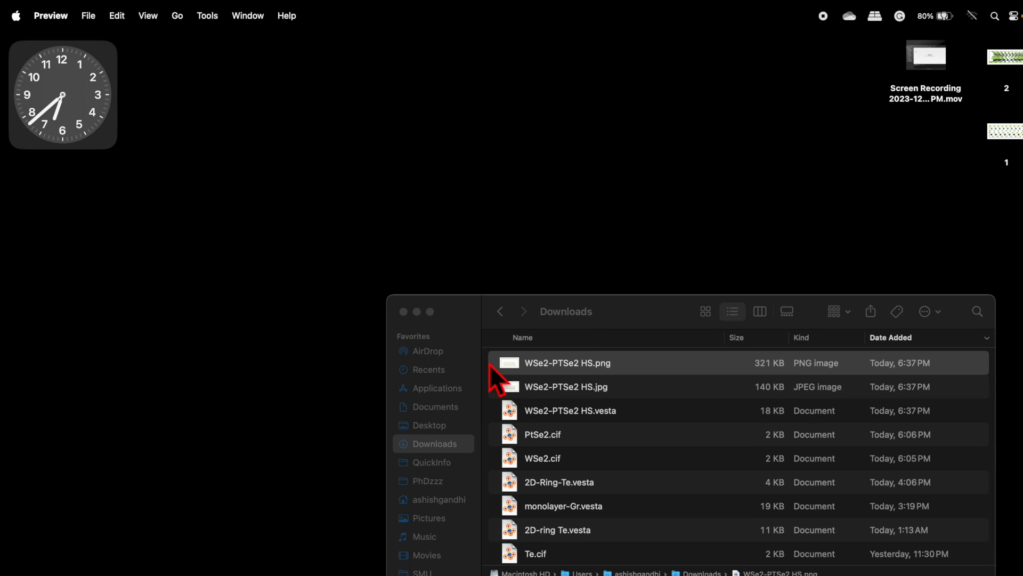
double_click(542, 388)
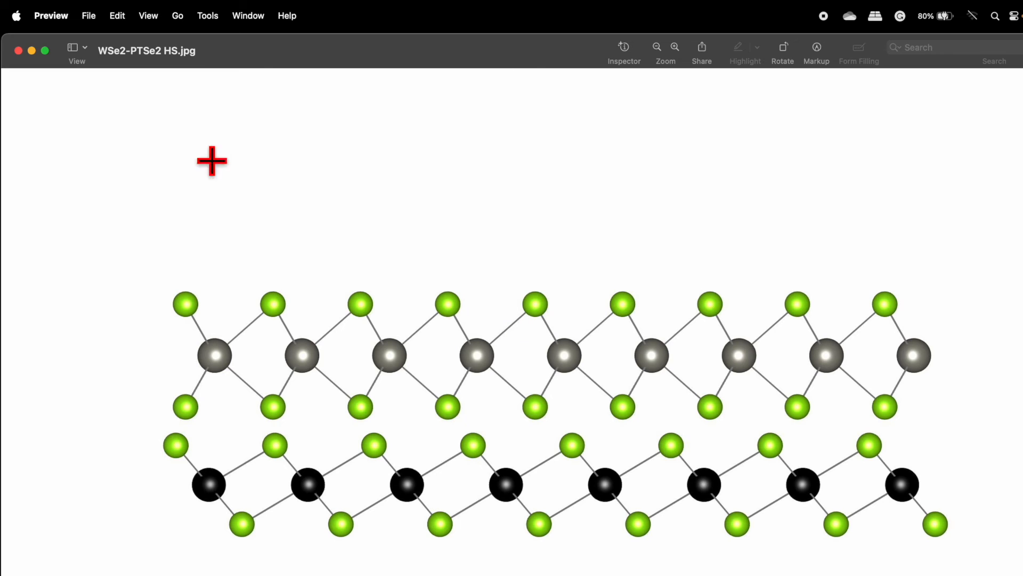
left_click(17, 51)
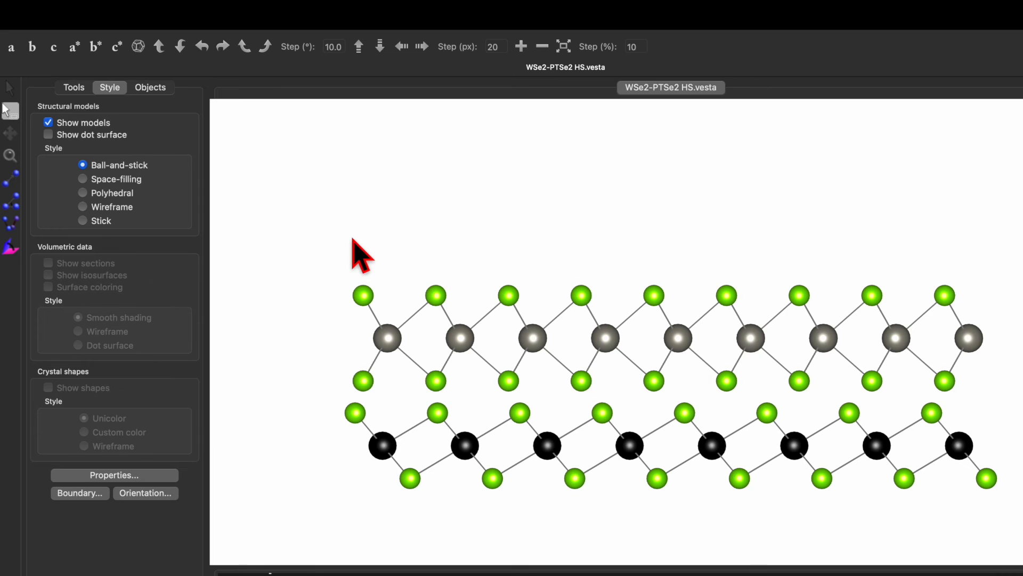
- Return to VESTA and inspect the heterostructure by rotating it and viewing it along the b and c axes
left_click(11, 90)
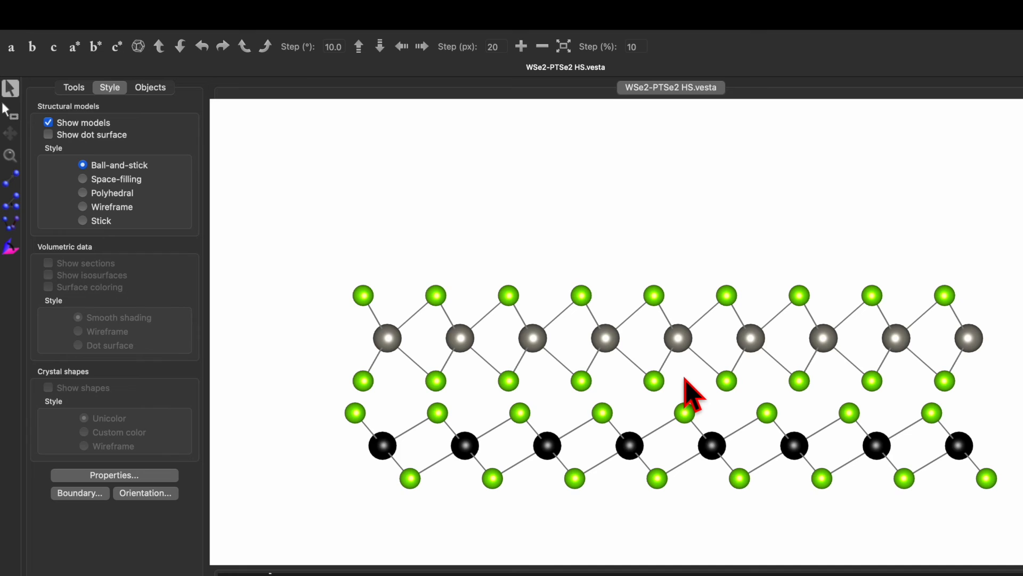
left_click_drag(685, 378, 691, 380)
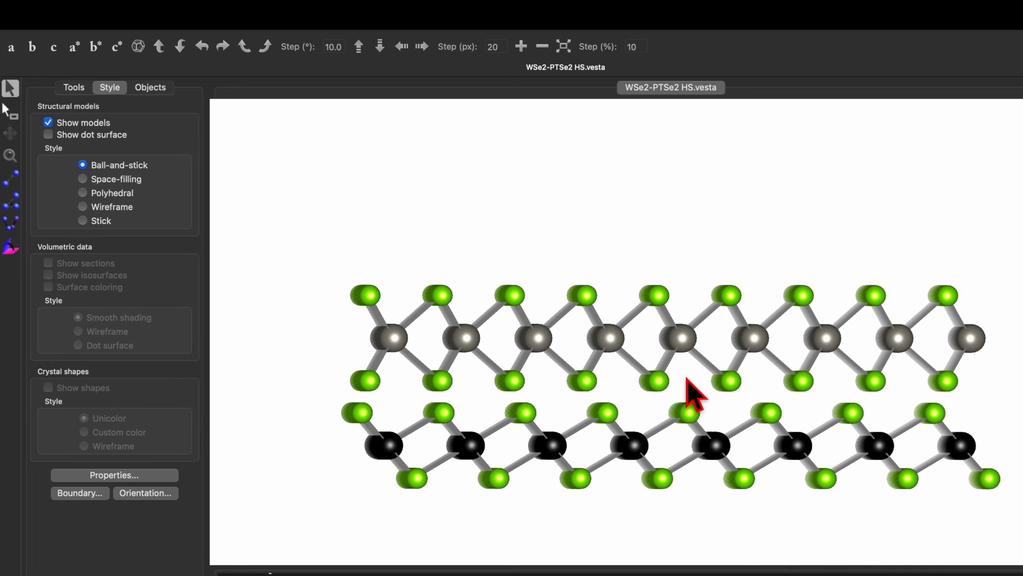
left_click(32, 46)
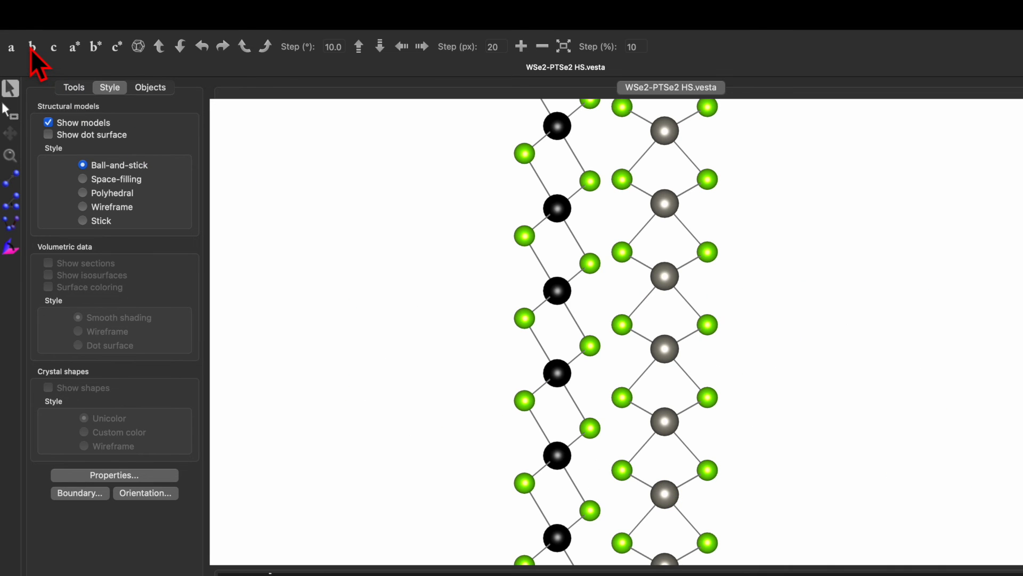
mouse_move(612, 289)
left_mouse_down()
mouse_move(601, 288)
mouse_move(622, 292)
left_mouse_up()
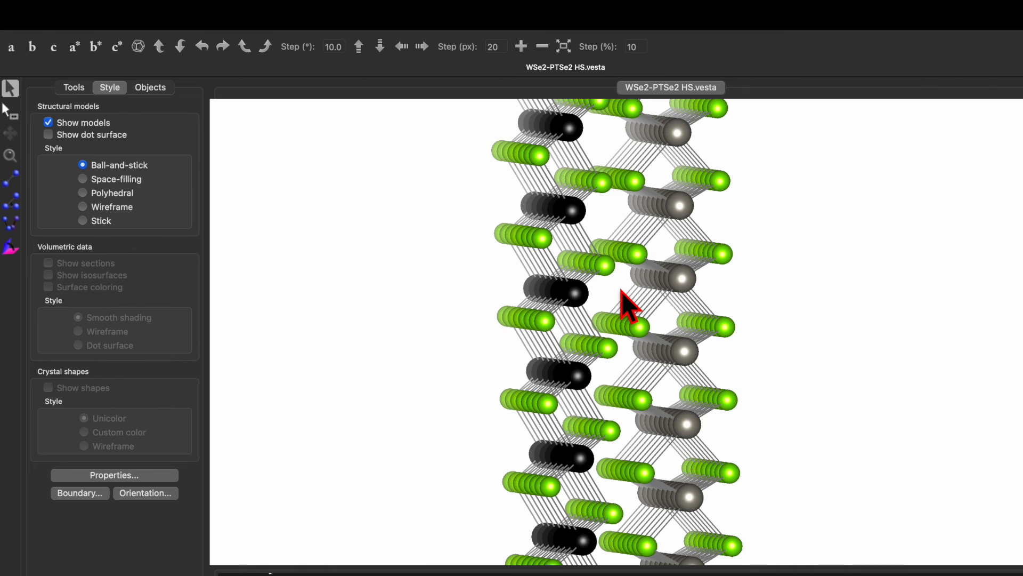
left_click(55, 50)
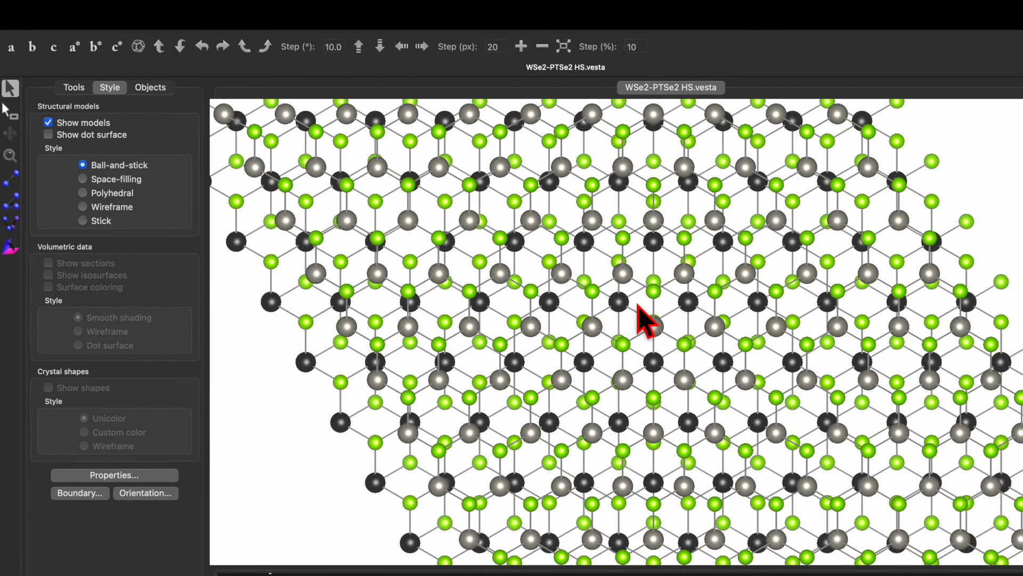
- Tilt the whole heterostructure slightly for inspection, then view it along the a axis
scroll(640, 309, "down", 5)
left_click_drag(658, 327, 643, 313)
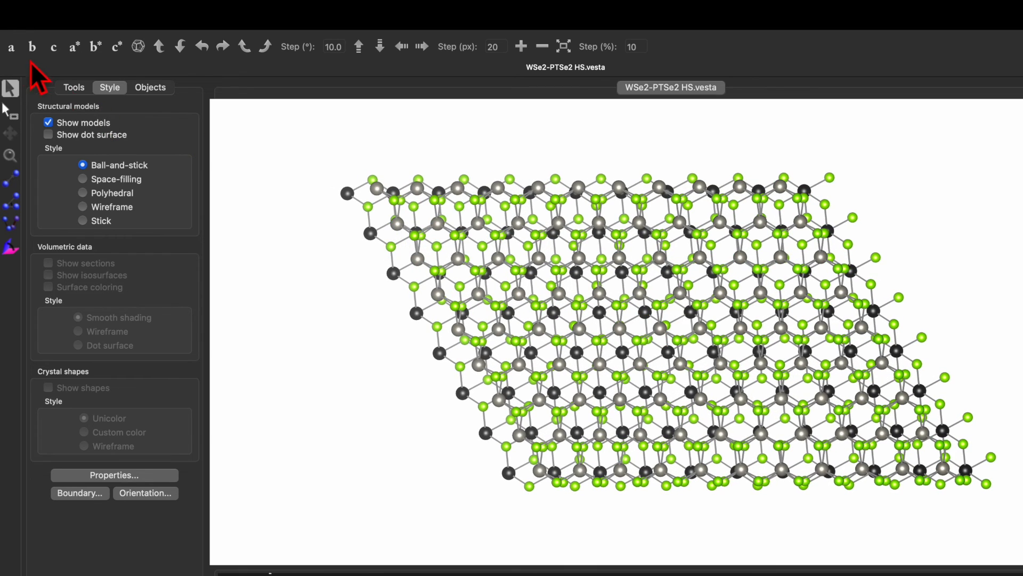
left_click(11, 51)
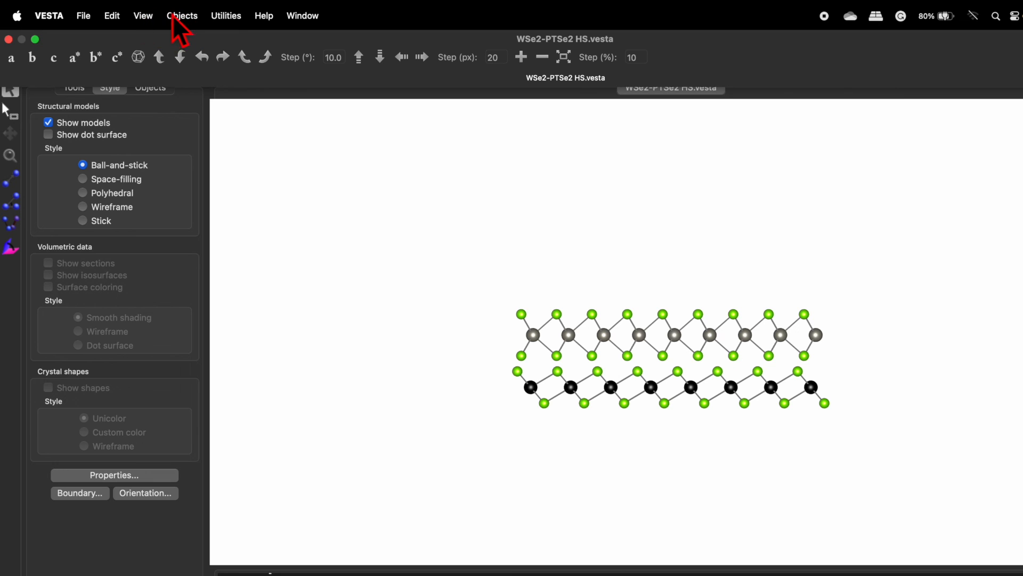
- Switch the structure display to perspective projection and look closely at the two layers
left_click(181, 17)
mouse_move(137, 19)
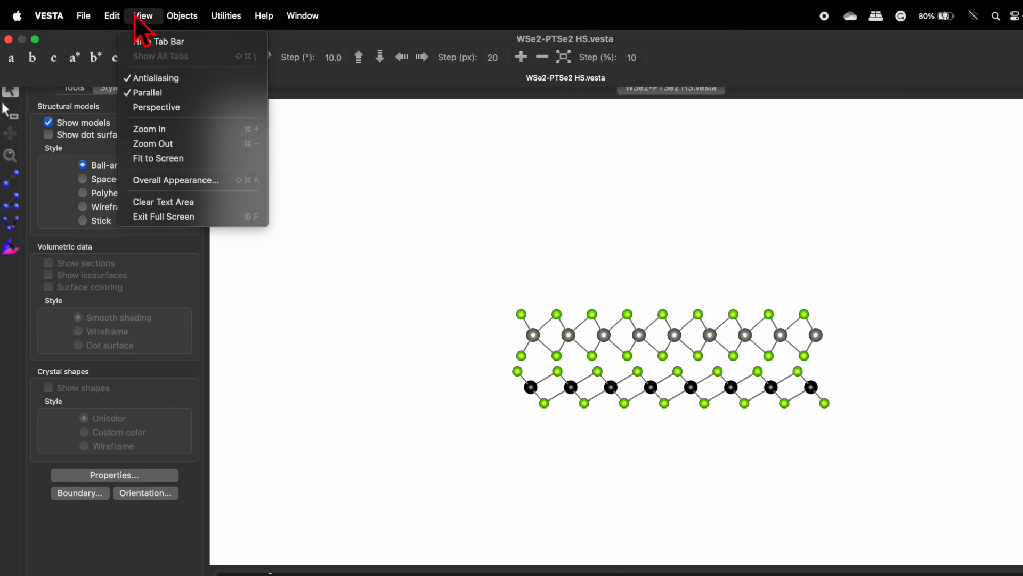
left_click(152, 110)
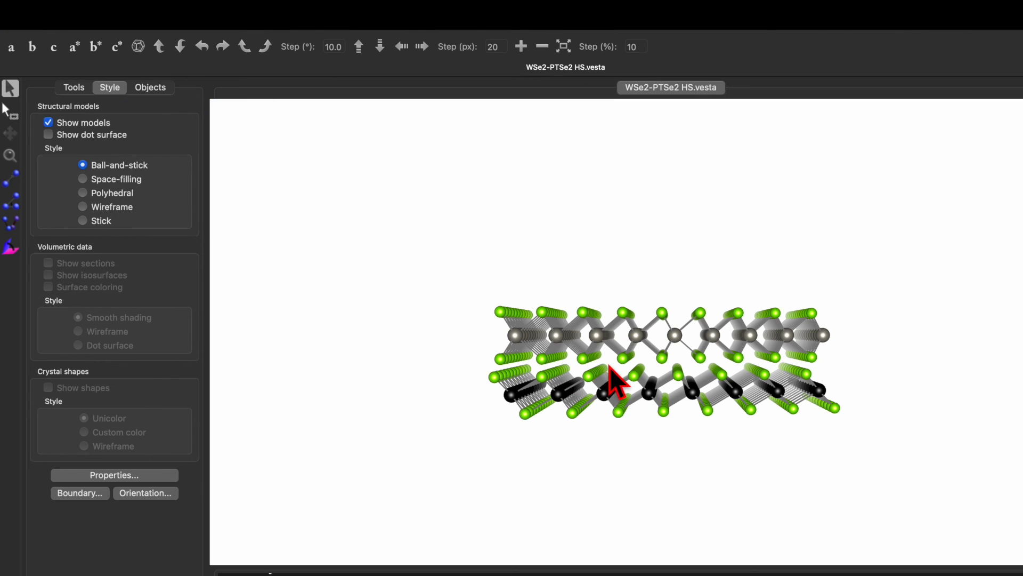
scroll(665, 367, "up", 4)
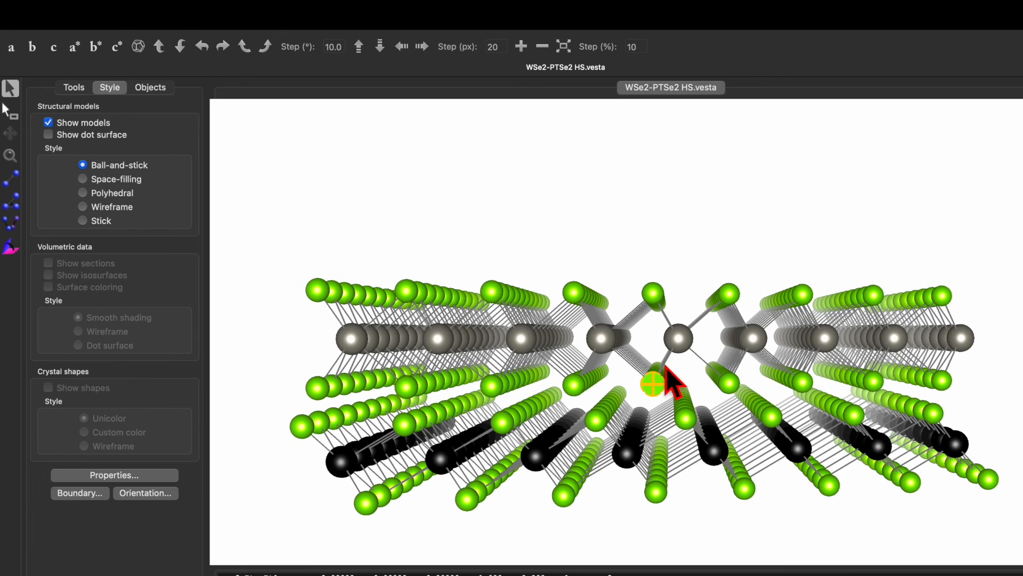
scroll(693, 408, "down", 1)
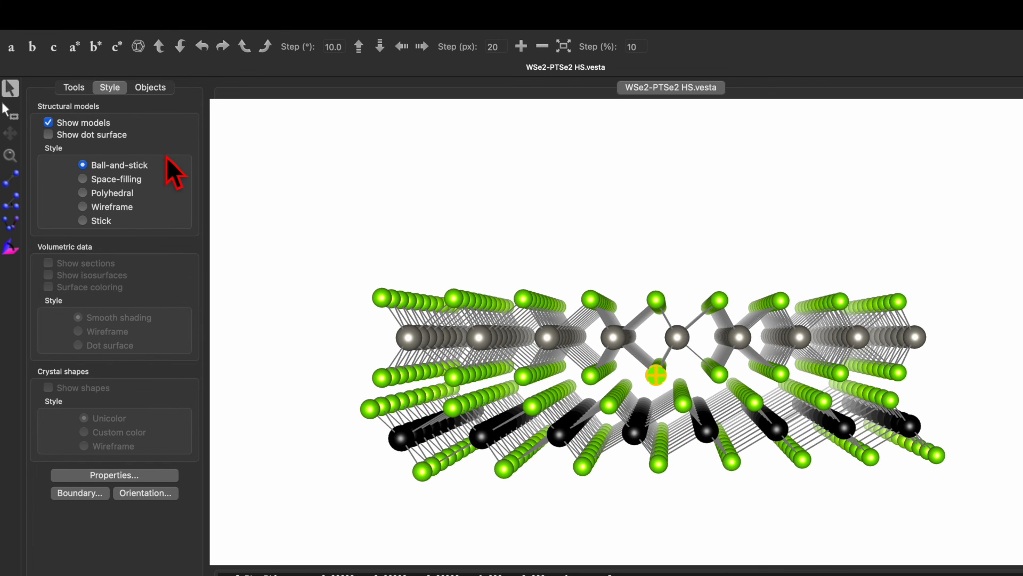
- Inspect the perspective view of the heterostructure along the b axis and the a axis, rotating it slightly
left_click(32, 47)
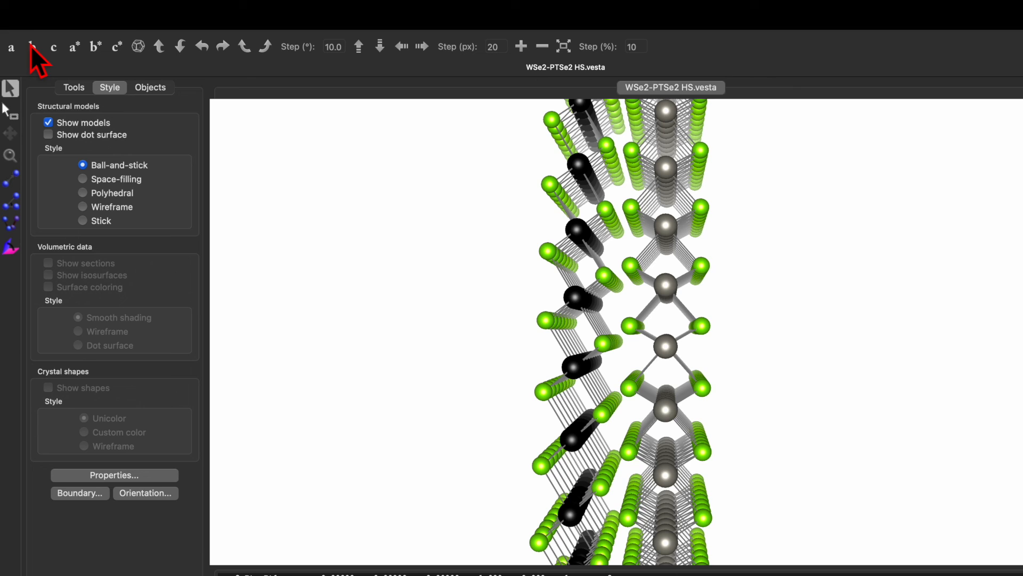
left_click(12, 47)
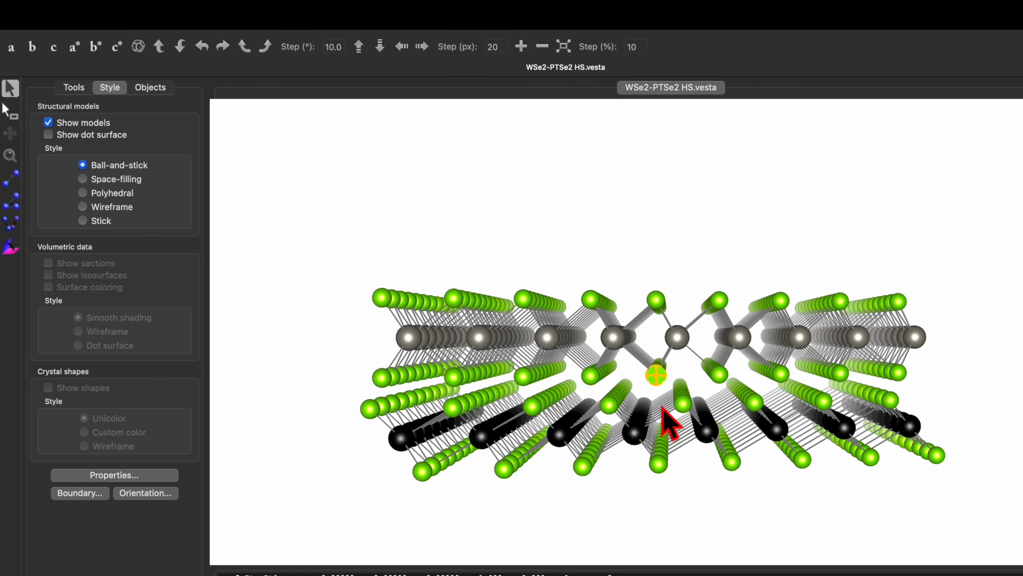
left_click(10, 88)
mouse_move(639, 366)
left_mouse_down()
mouse_move(648, 373)
mouse_move(629, 367)
mouse_move(637, 377)
left_mouse_up()
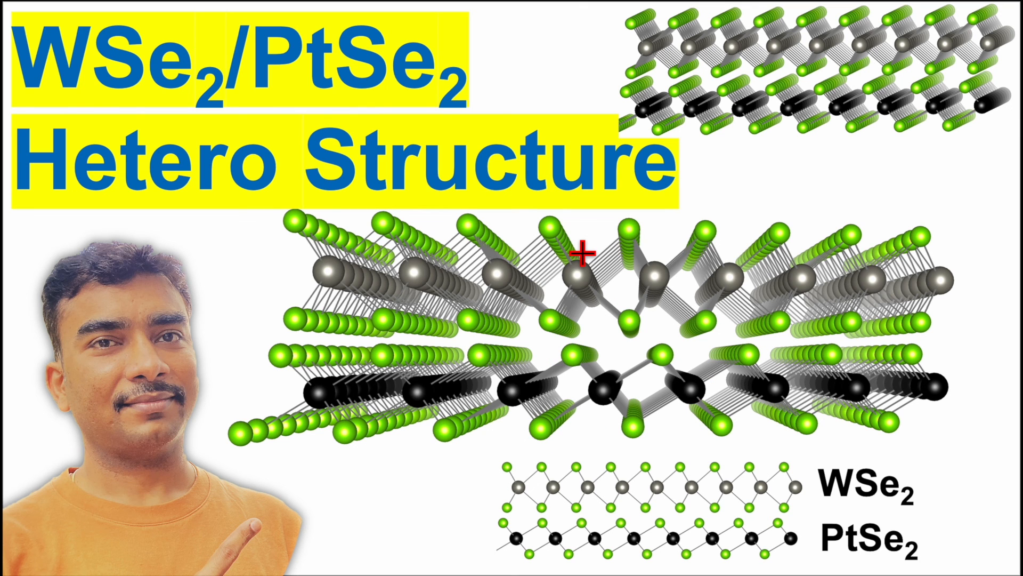